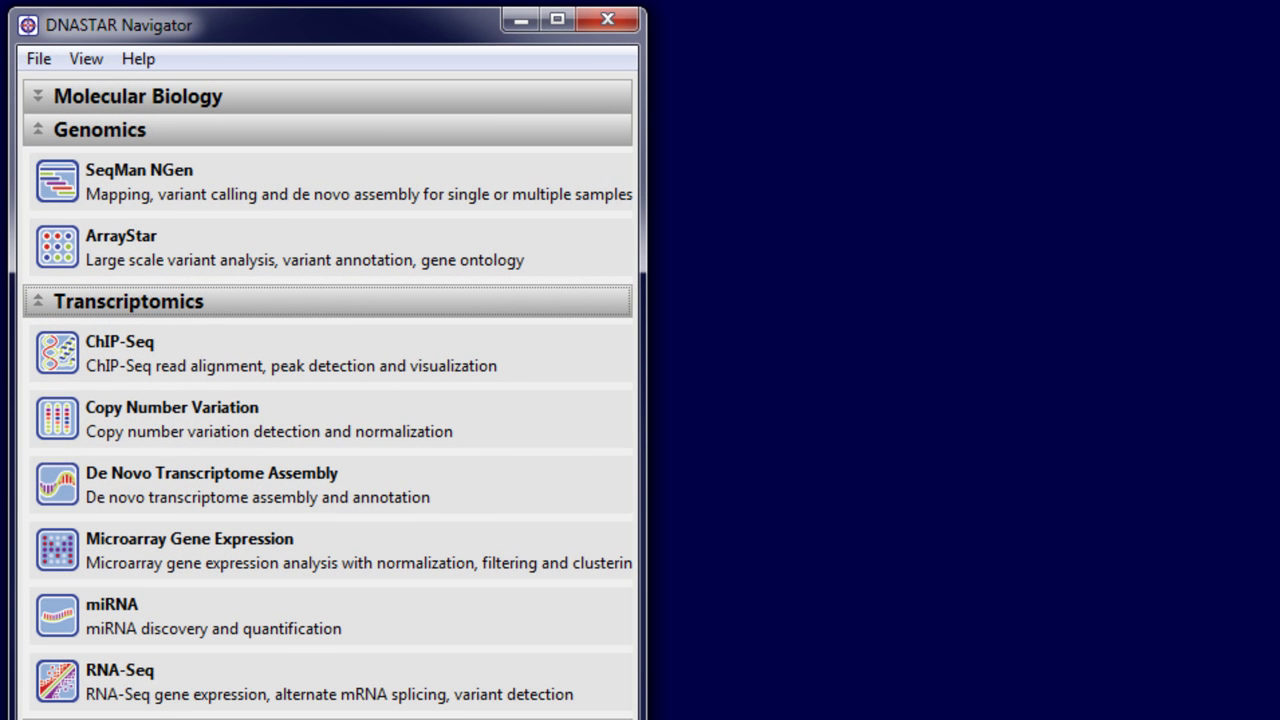
- Start a de novo Transcriptome/RNA-Seq assembly in SeqMan NGen
click(149, 486)
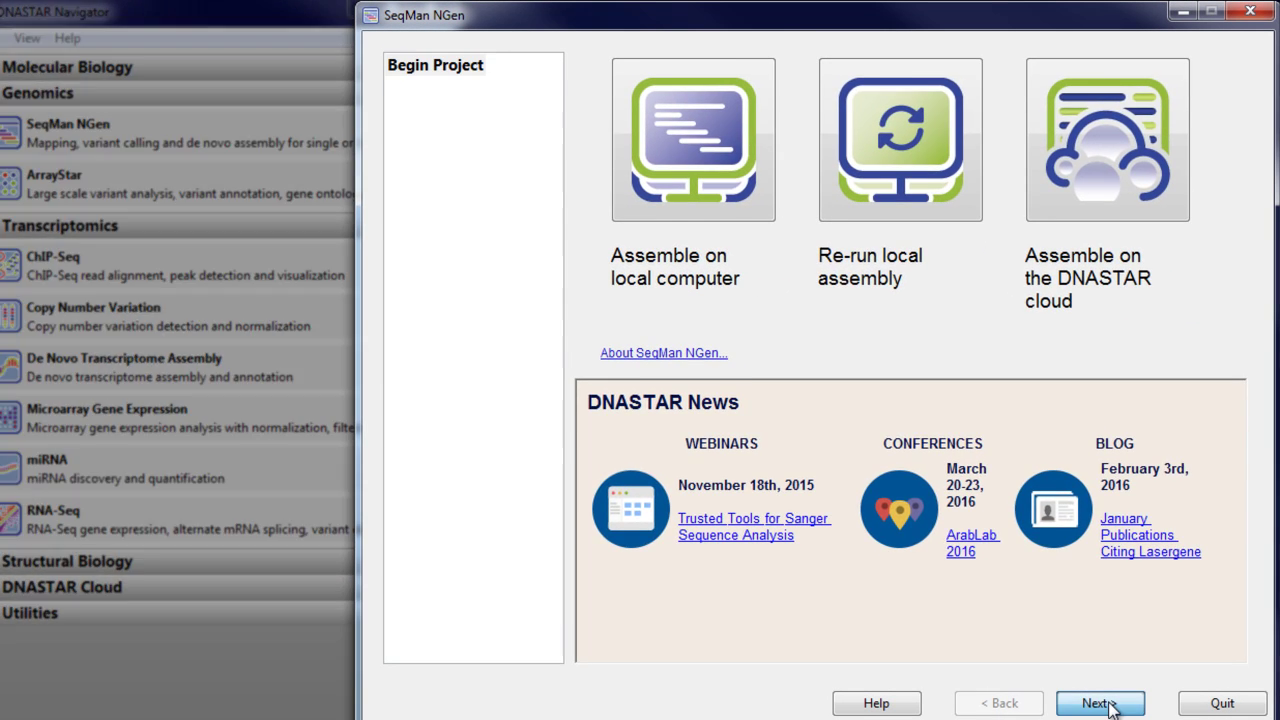
click(1279, 719)
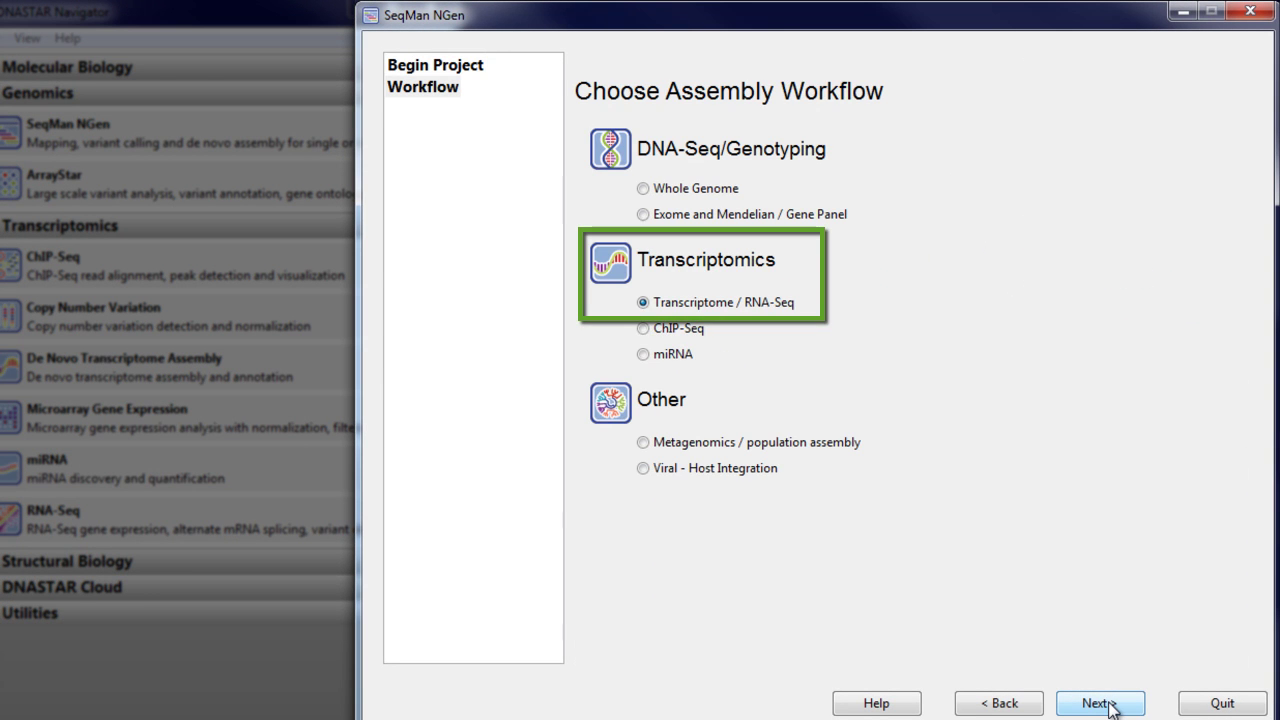
click(1105, 704)
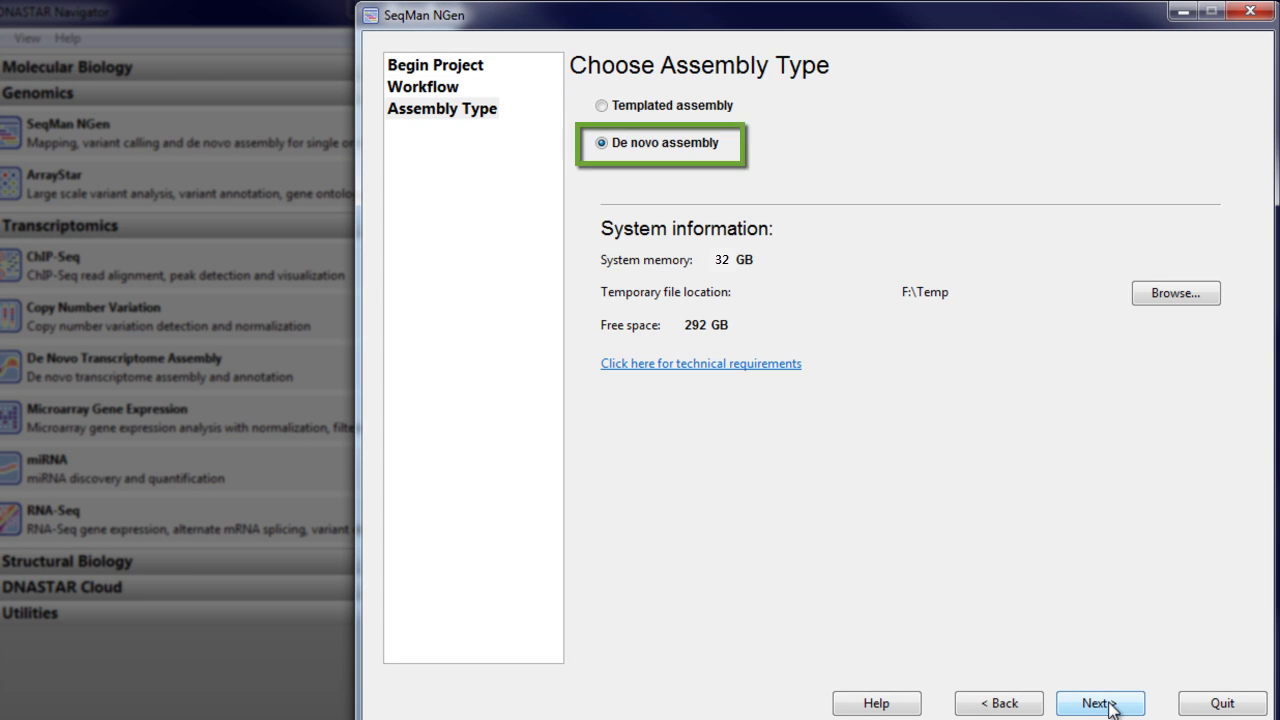
click(1100, 704)
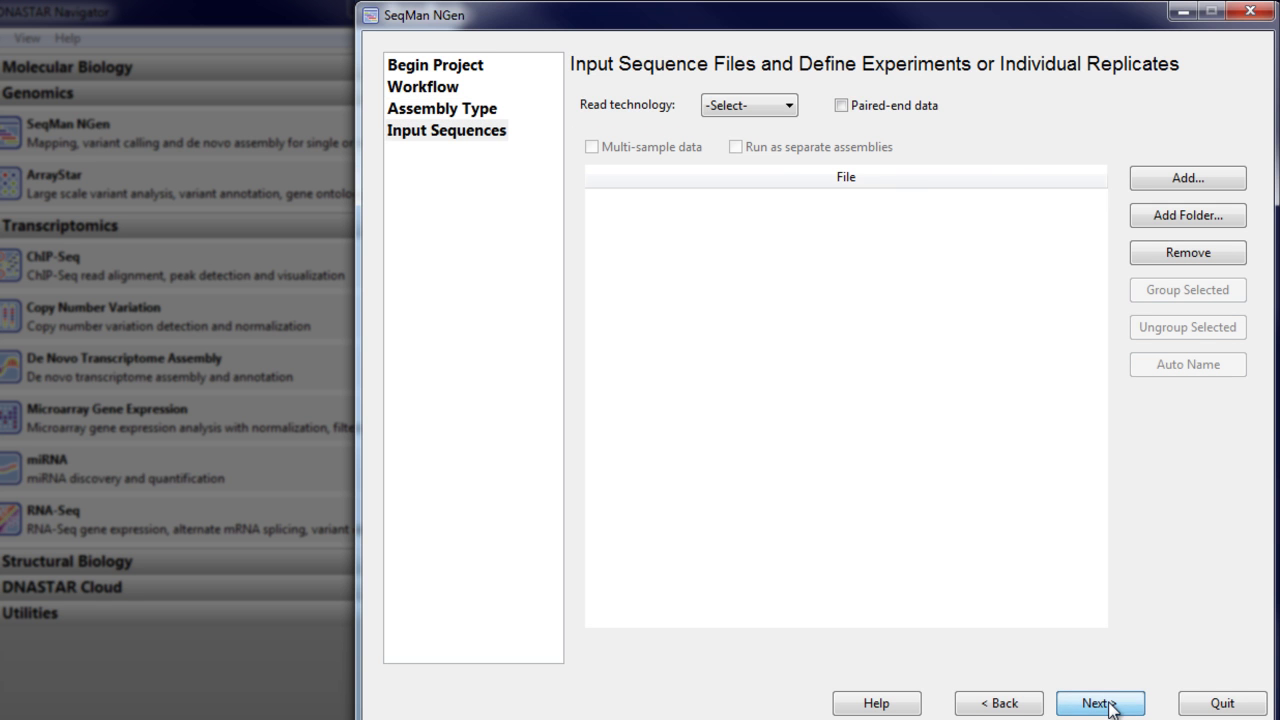
- Add the paired-end Illumina reads BR_REP1_1.fastq and BR_REP1_2.fastq and confirm the pairing
click(788, 107)
click(767, 146)
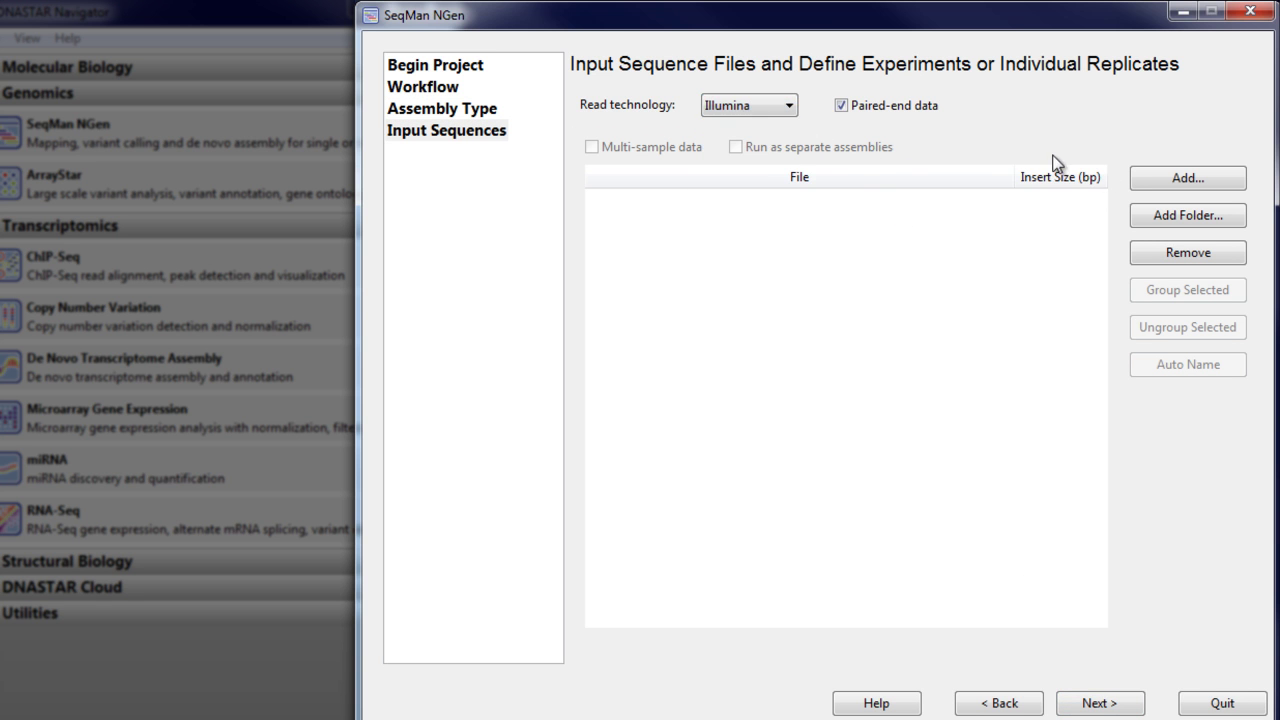
click(1124, 180)
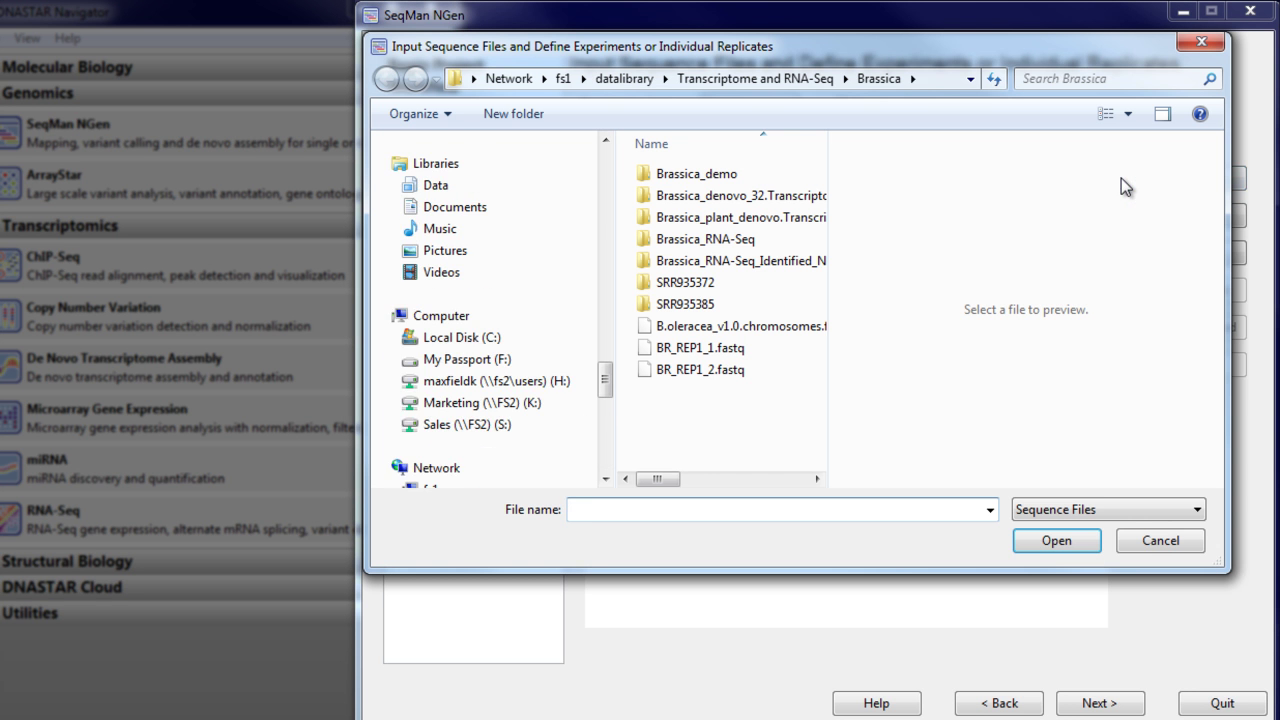
drag(768, 416, 726, 351)
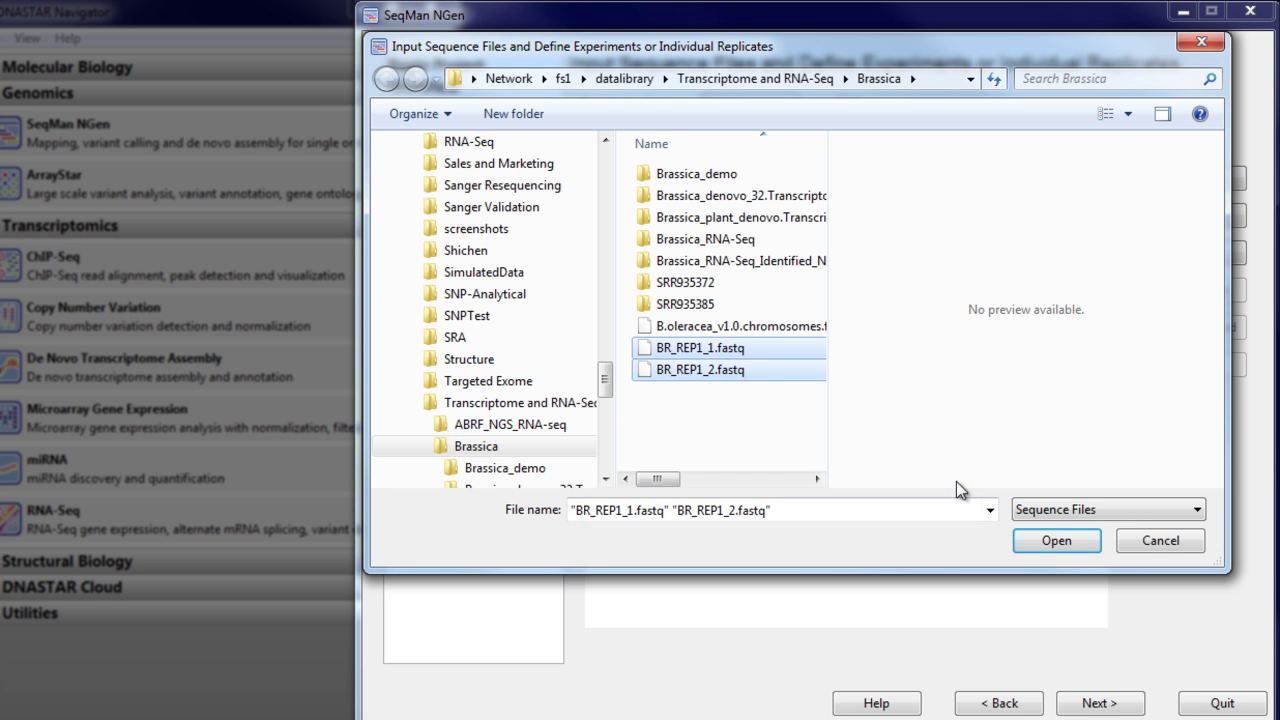
click(1040, 543)
click(818, 438)
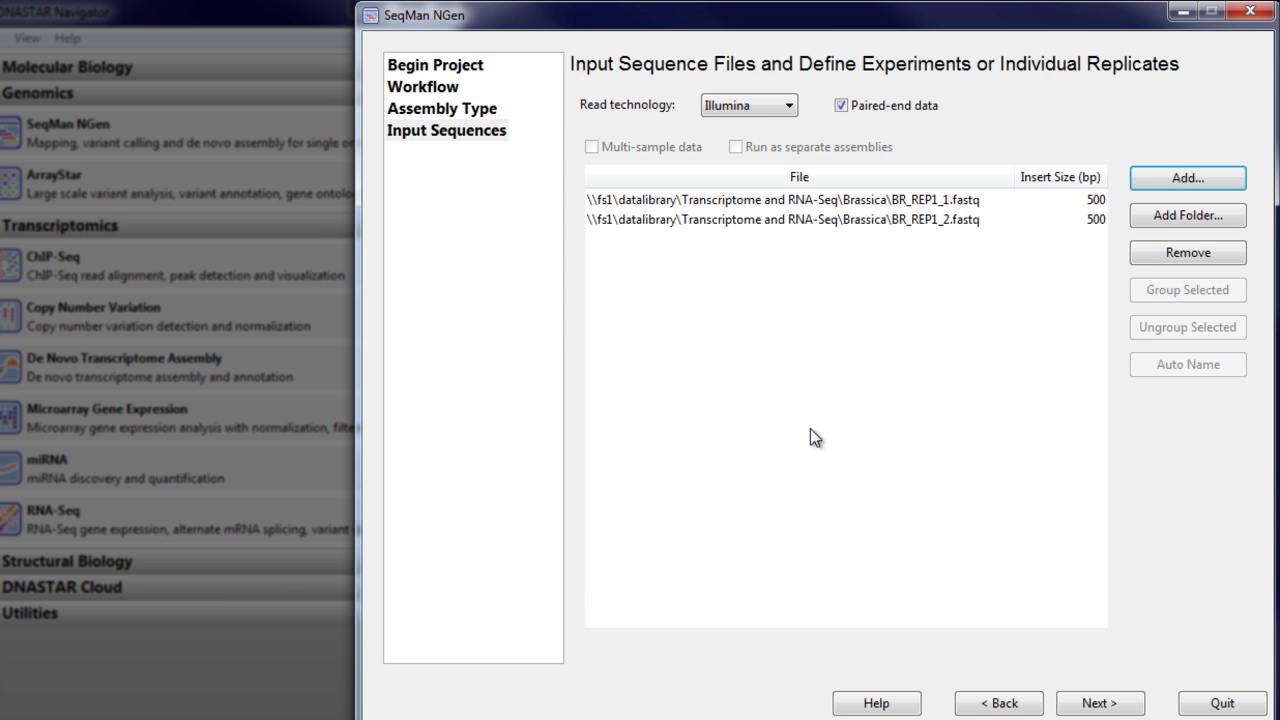
- Download the RefSeq Plant database (plant_r74_20160120) for transcript annotation, then reach Assembly Options
click(1106, 702)
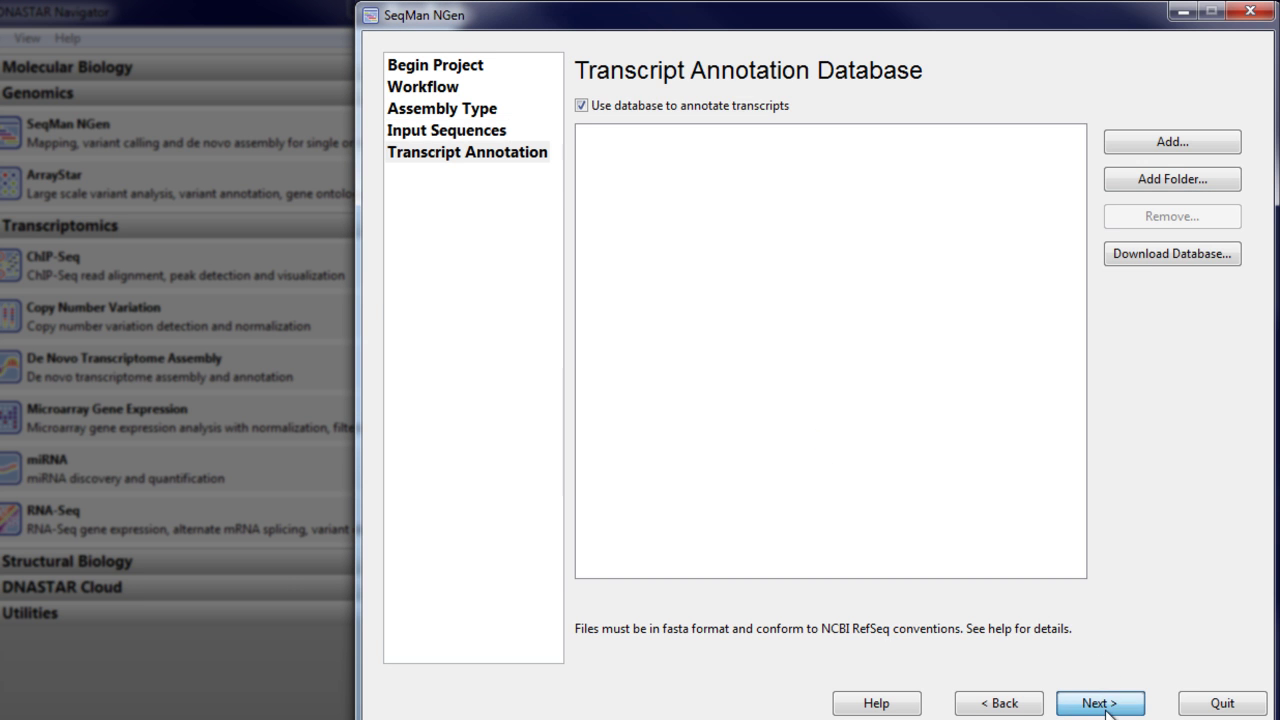
click(1133, 250)
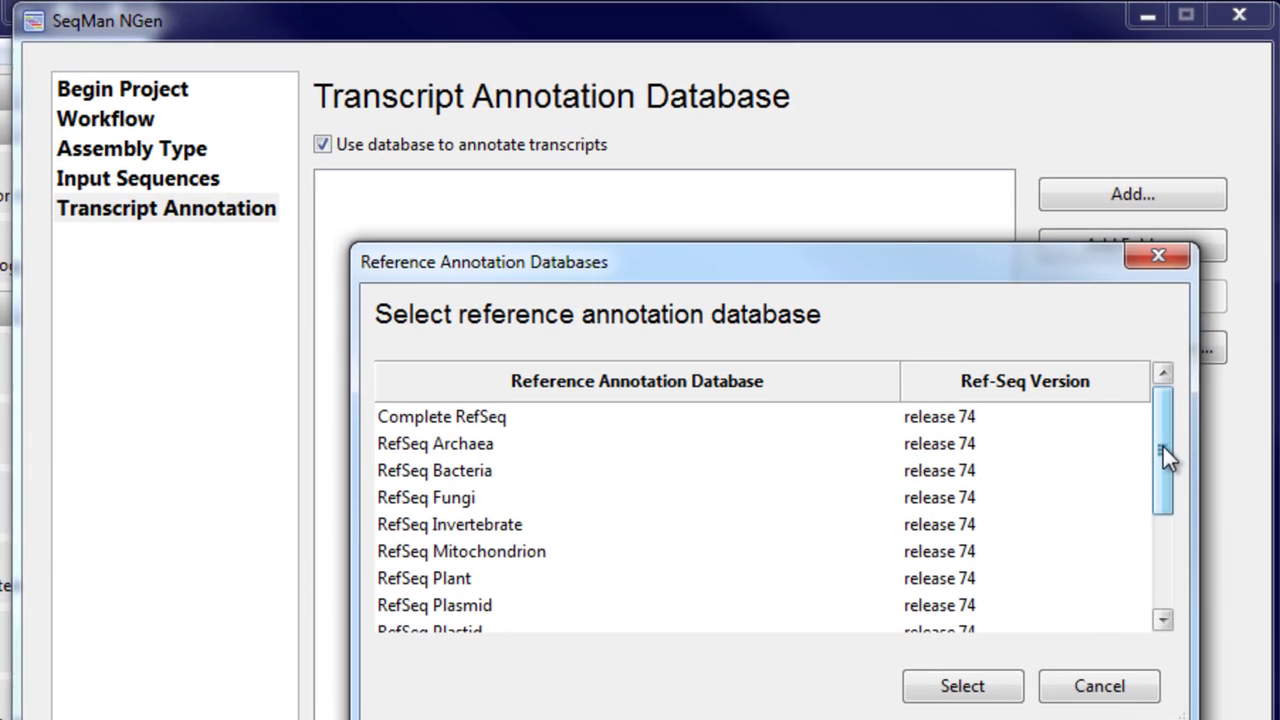
drag(1193, 326, 1194, 345)
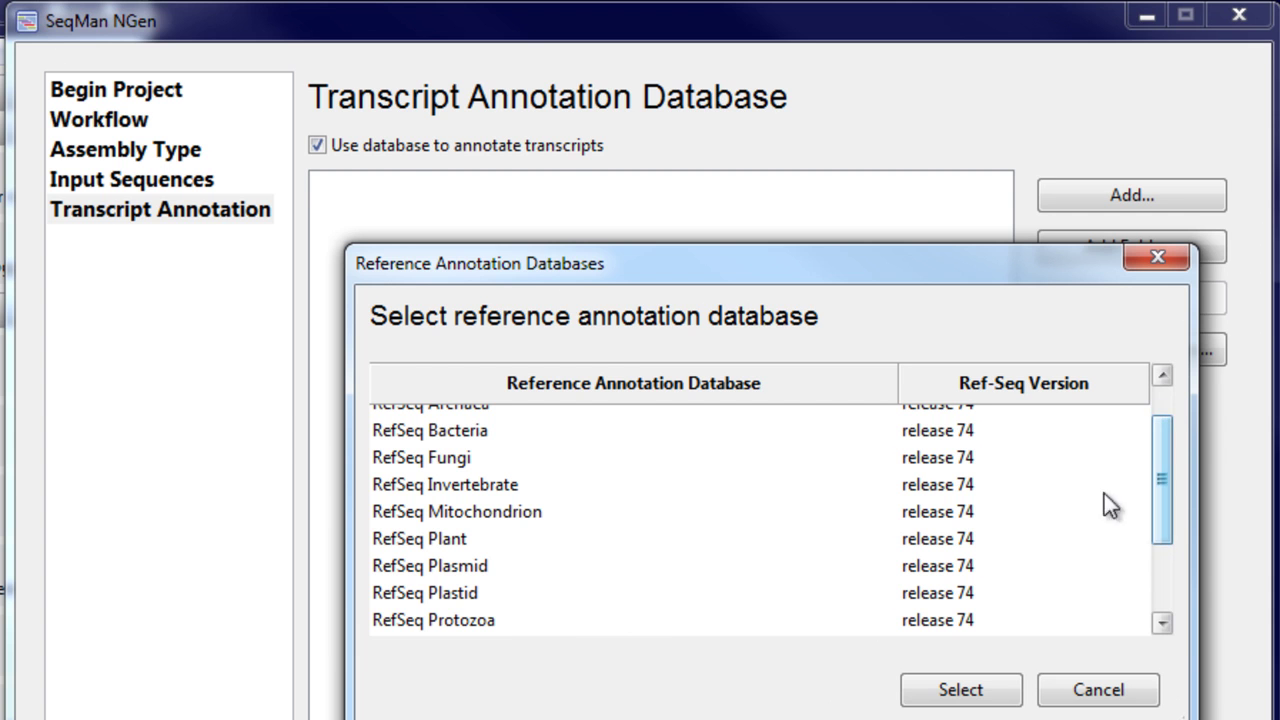
click(584, 545)
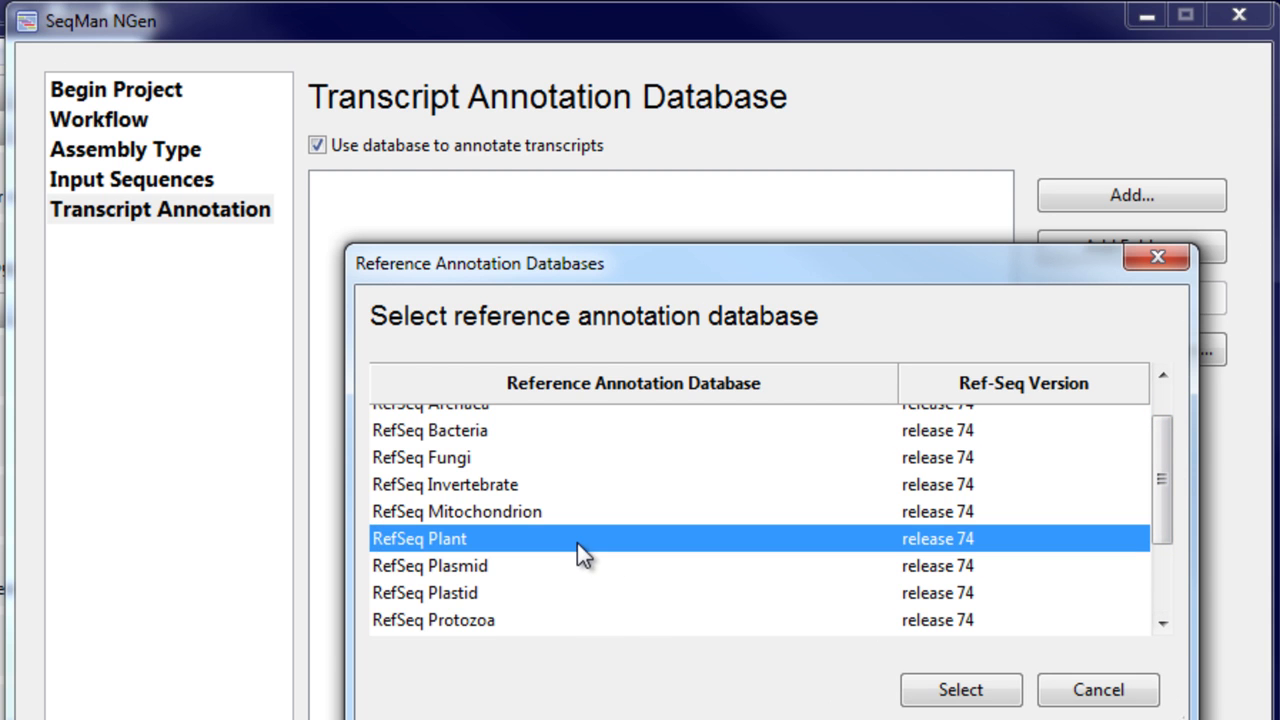
click(1001, 681)
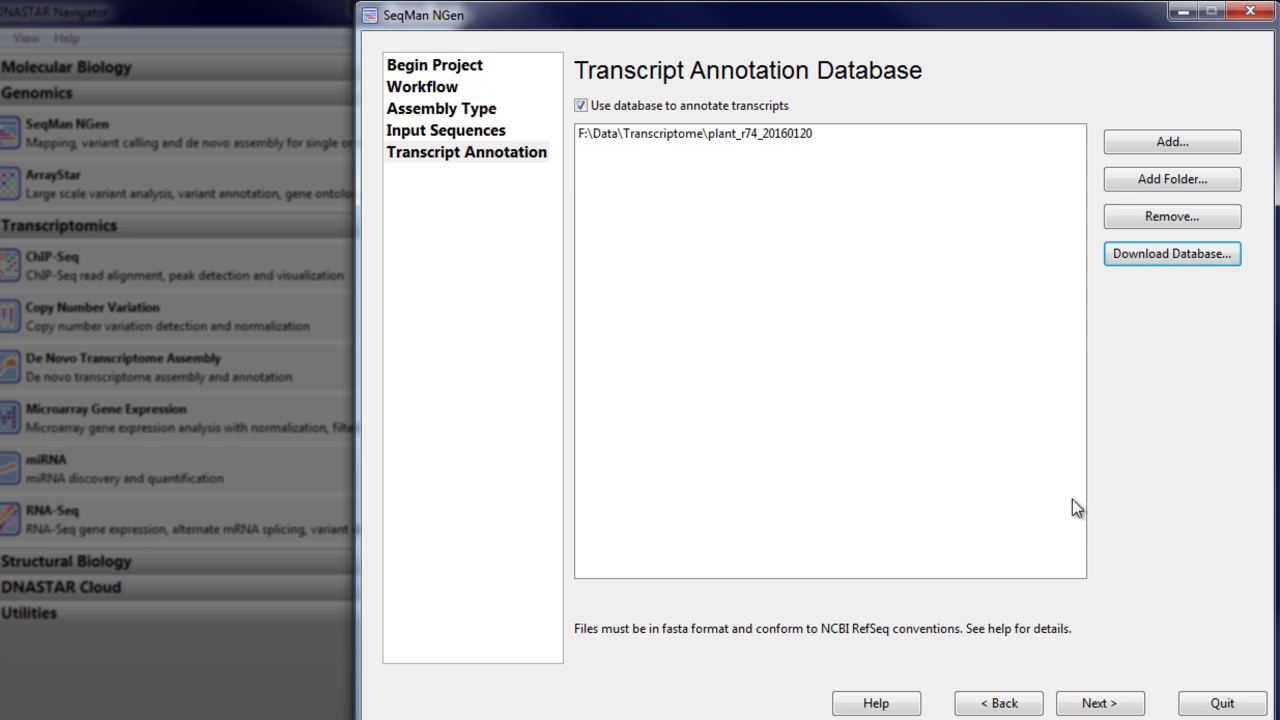
click(1102, 703)
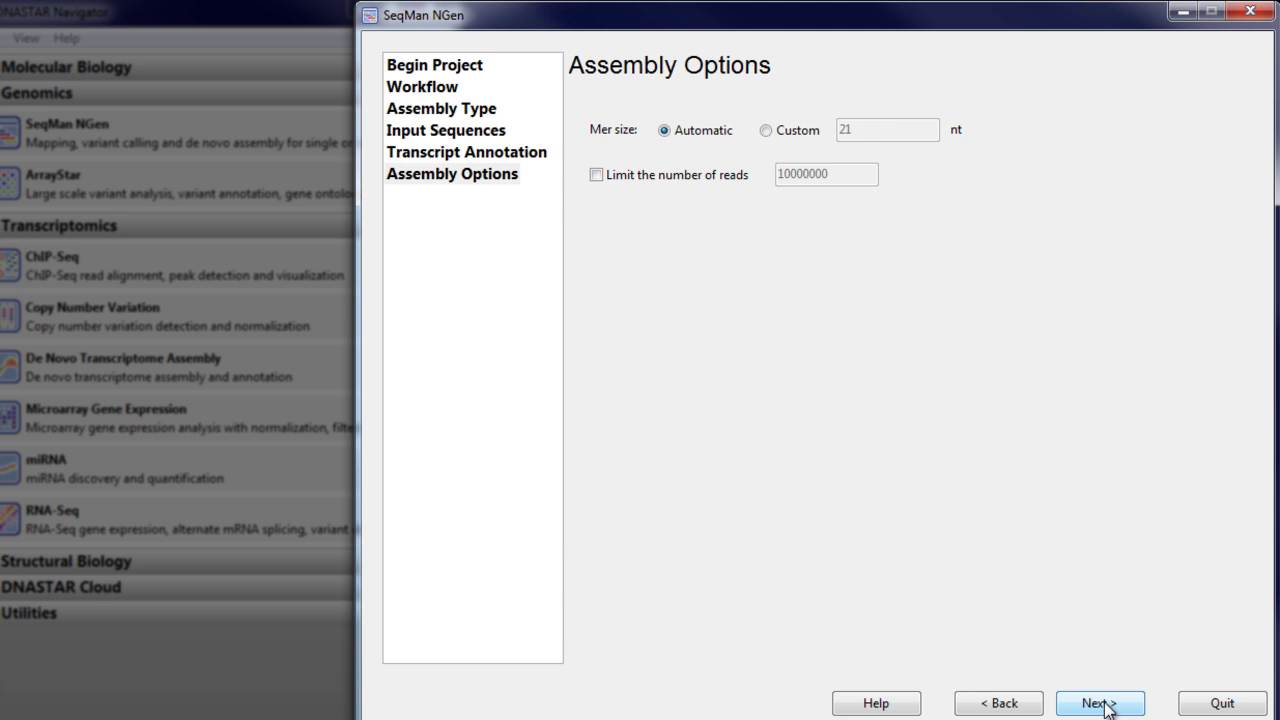
- Keep default assembly options, name the project Brassica in F:\Data\Transcriptome, and run it
click(1103, 703)
click(728, 136)
text(Brassica)
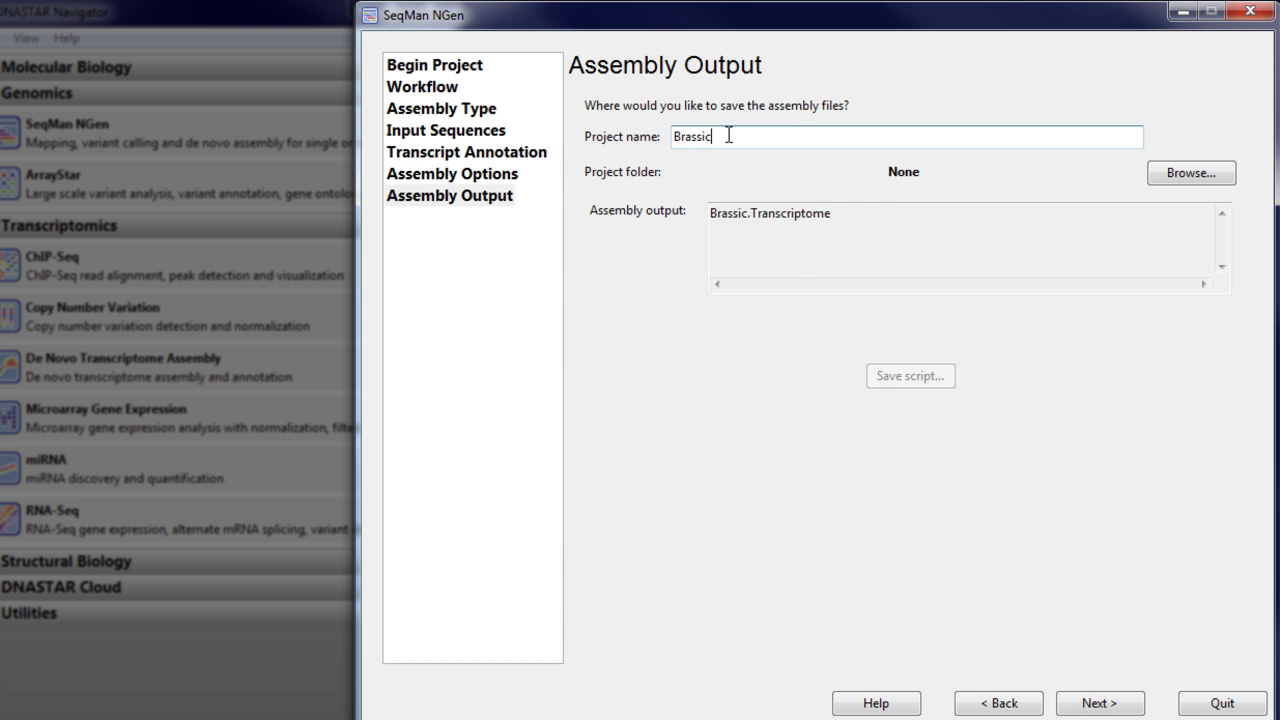
click(1170, 172)
click(1085, 550)
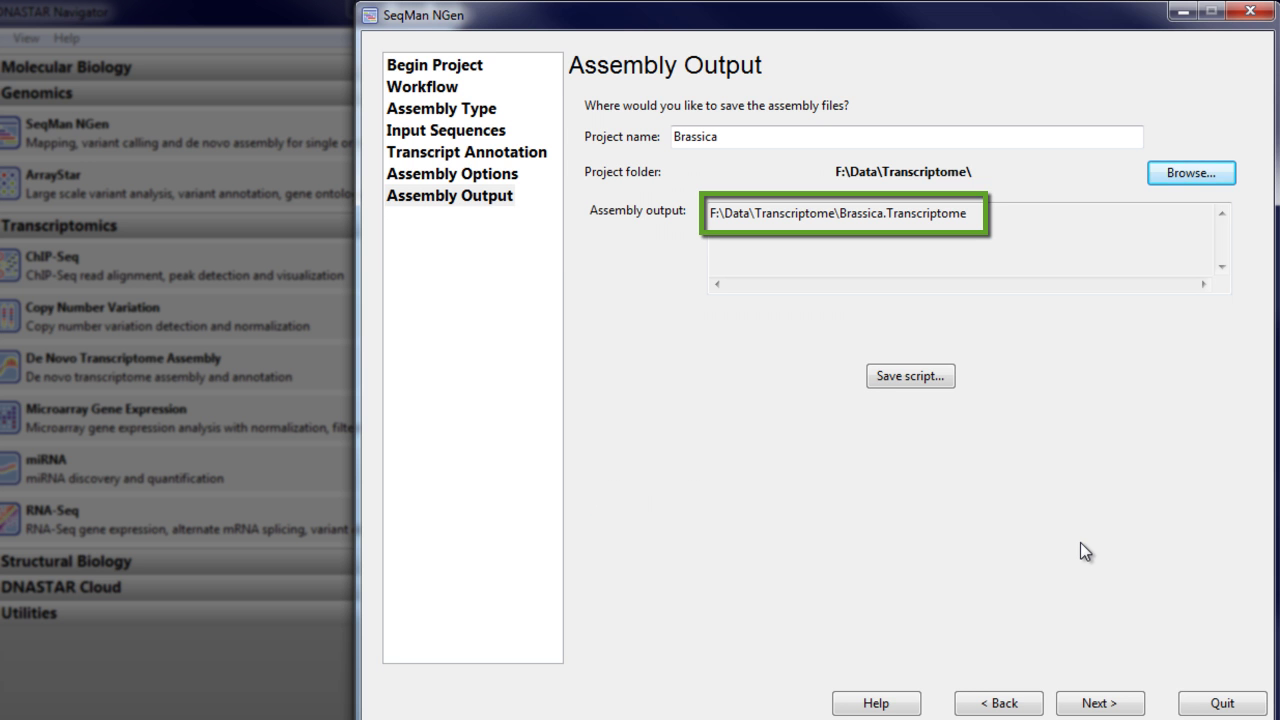
click(1100, 705)
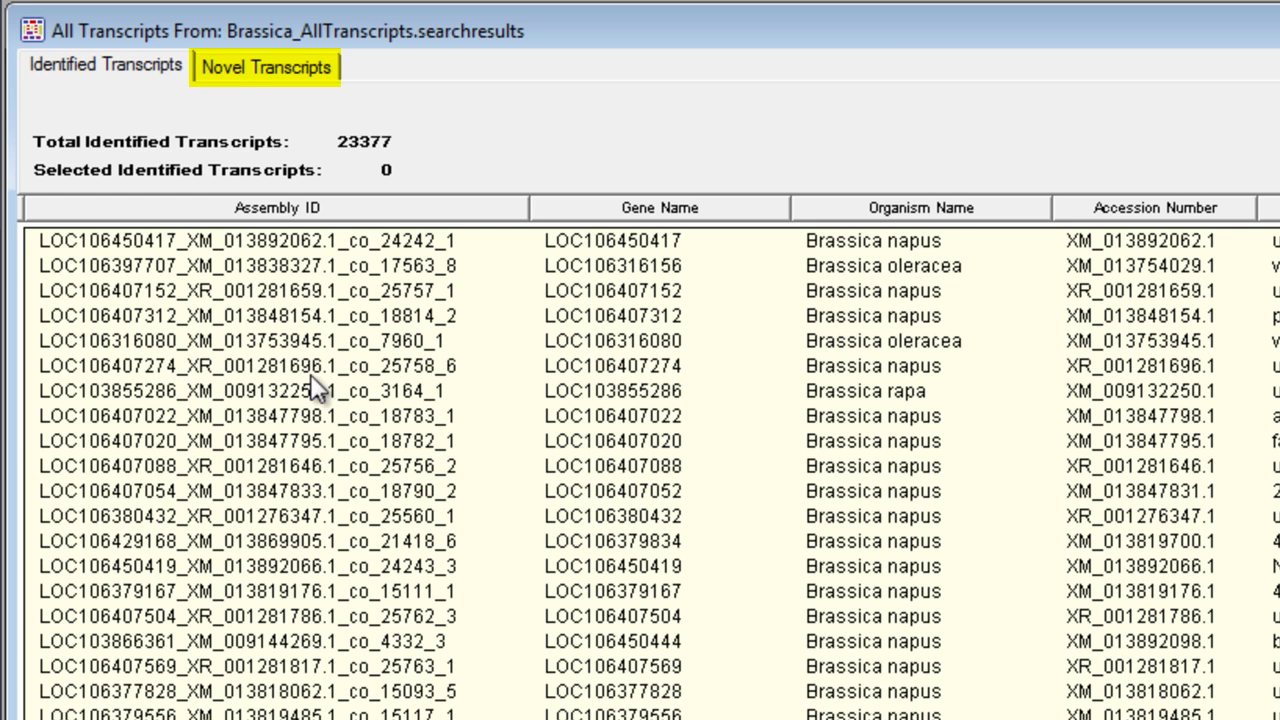
- Browse the novel and identified transcript lists, sorting identified ones by Gene Name and Organism Name
click(276, 68)
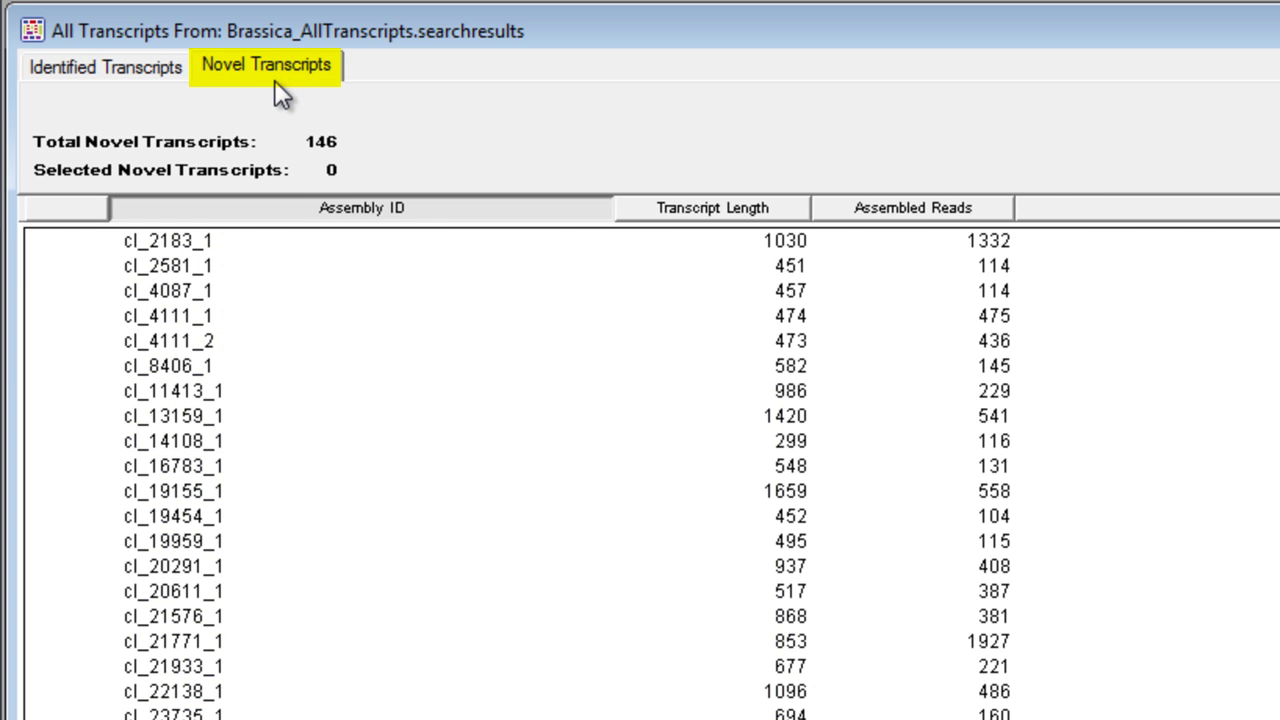
click(99, 73)
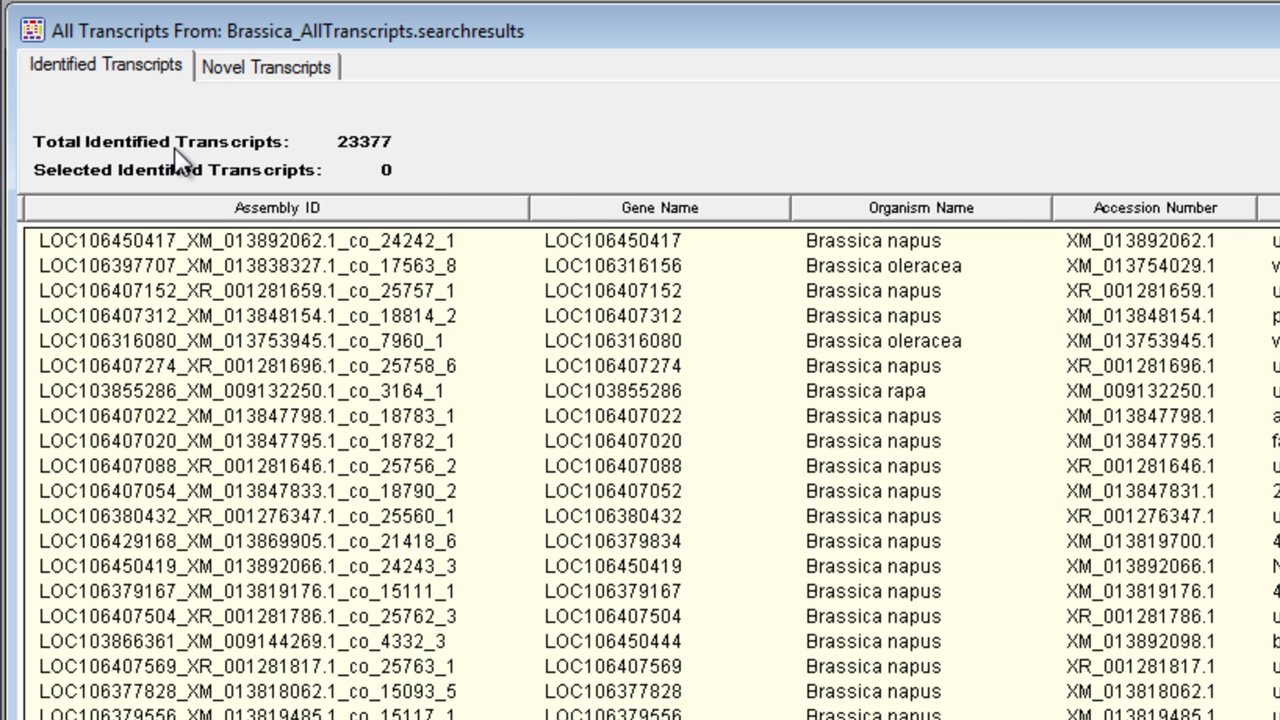
click(622, 214)
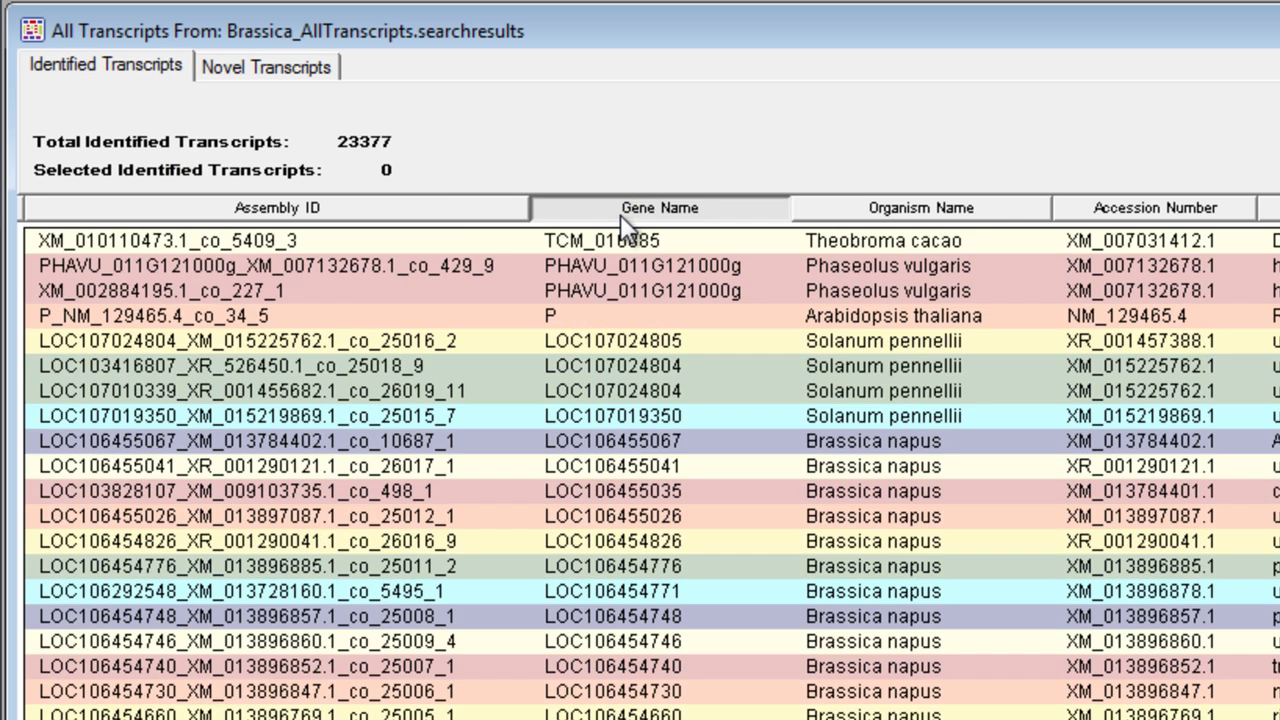
click(921, 216)
click(895, 213)
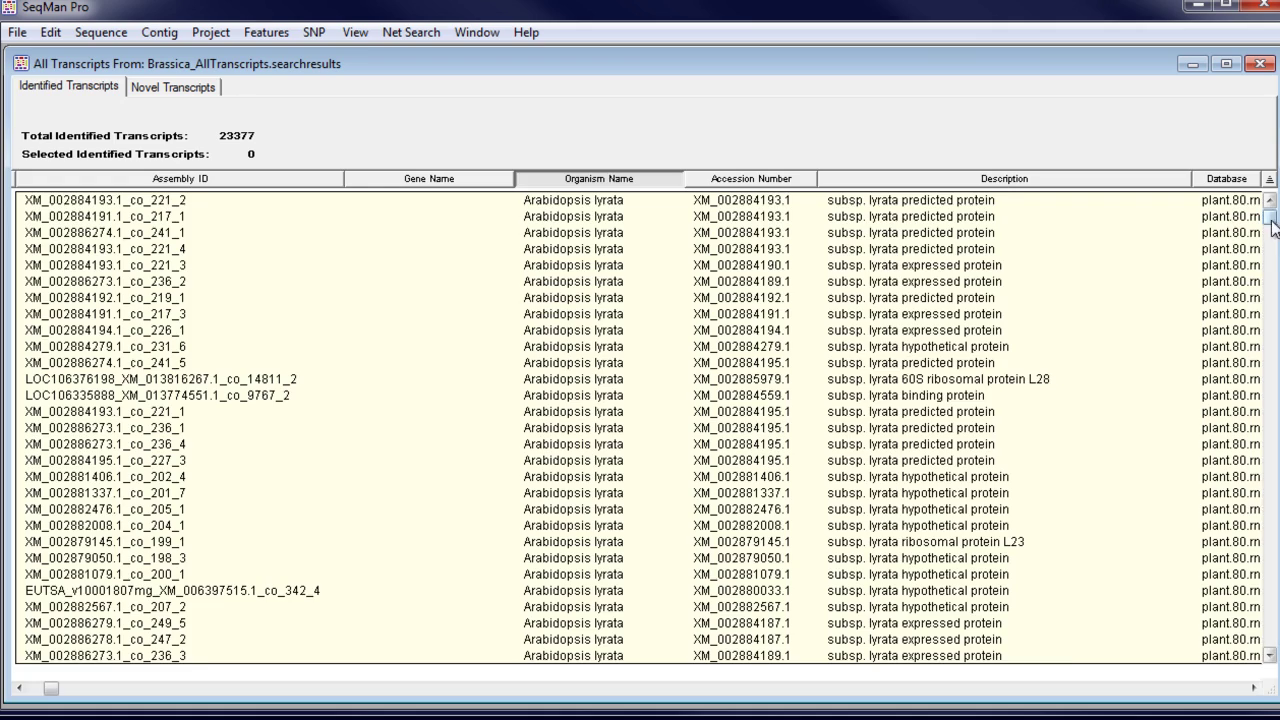
drag(1272, 218, 1265, 318)
click(1253, 689)
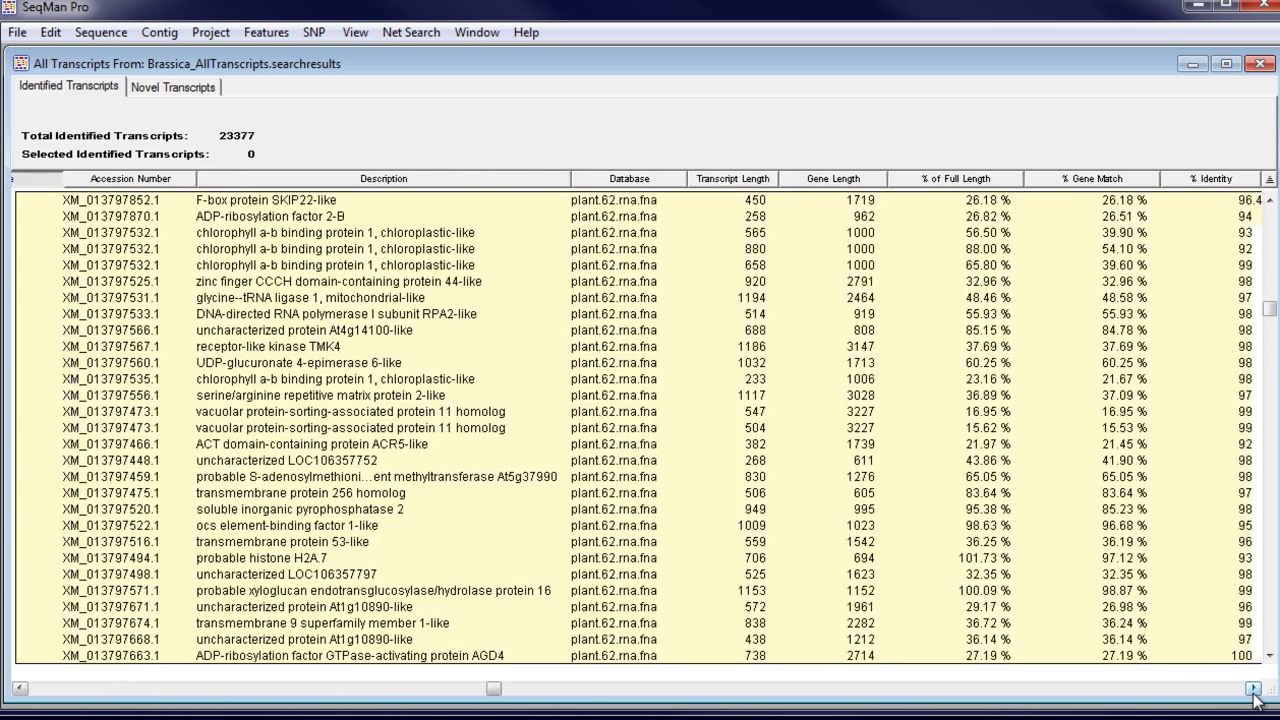
- Sort the identified transcripts by % Gene Match, then by % Identity
click(916, 179)
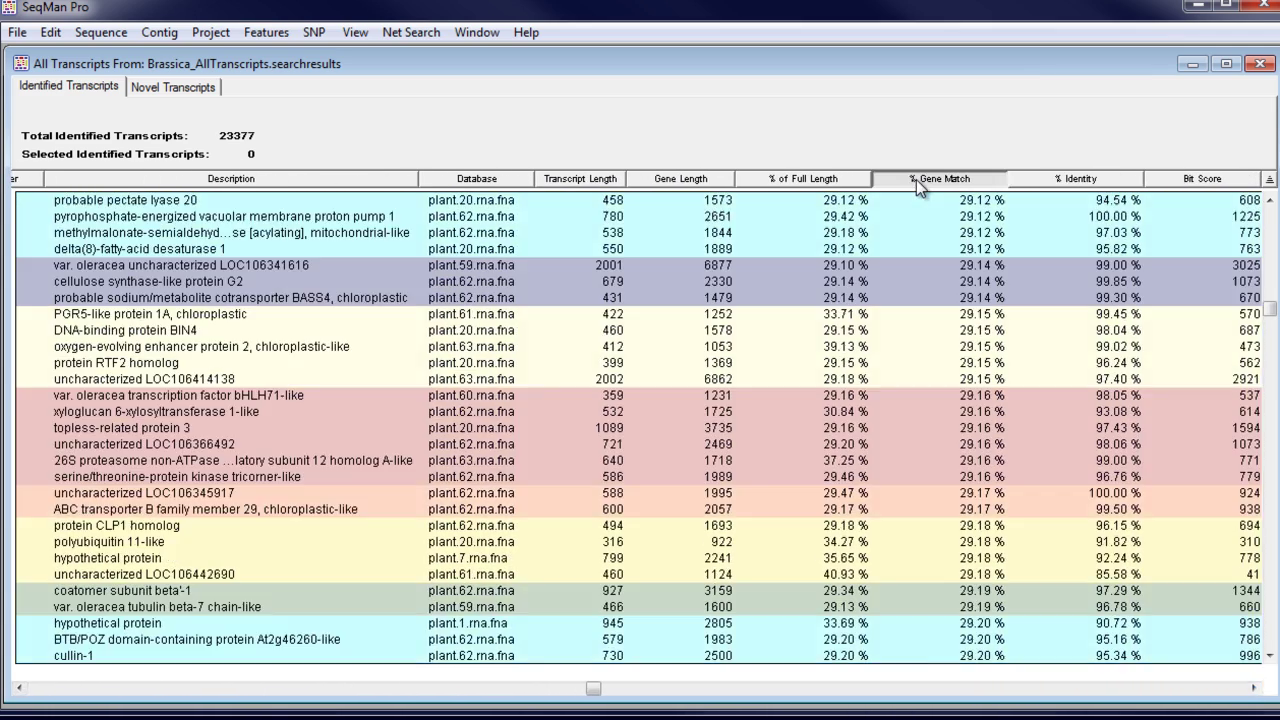
click(916, 179)
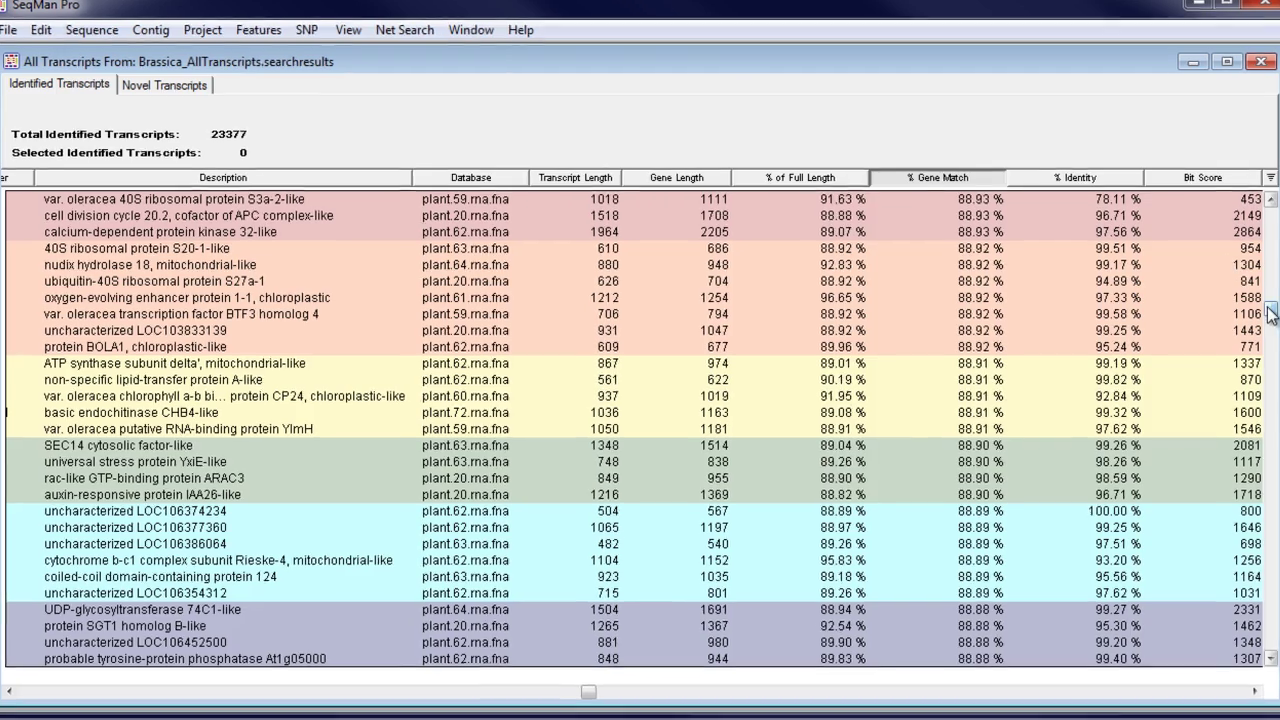
drag(1270, 308, 1270, 200)
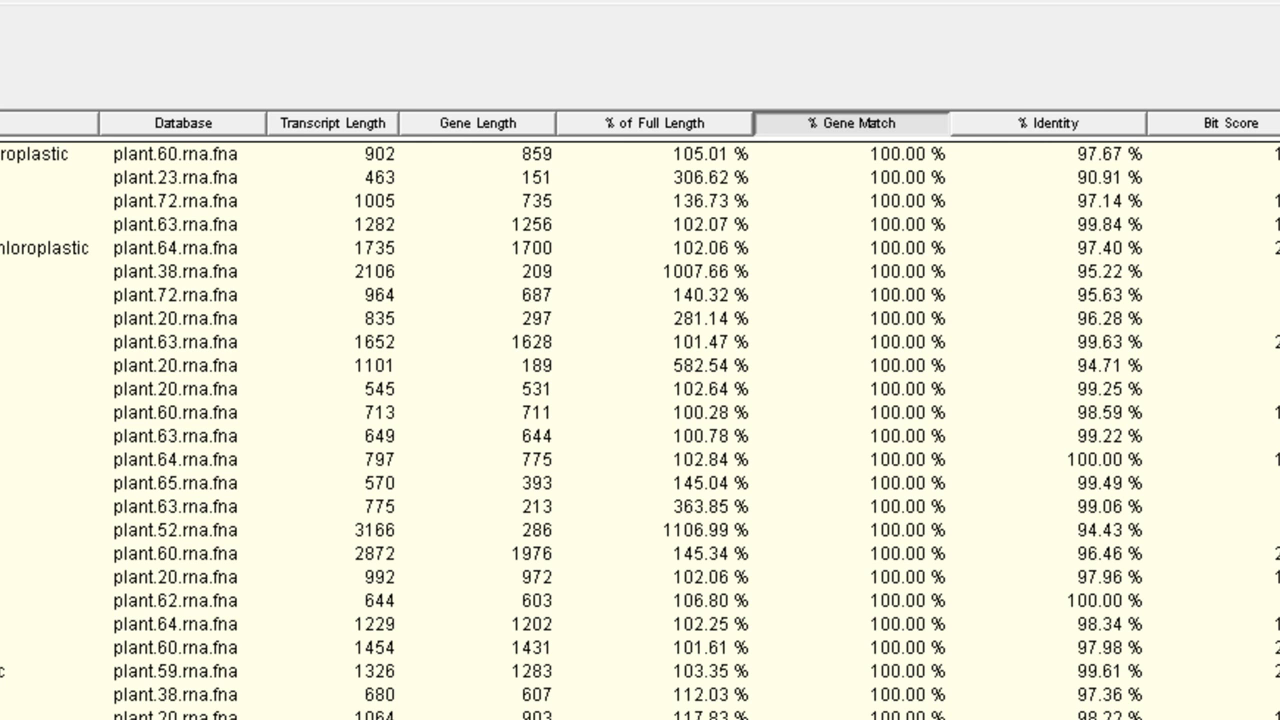
click(1113, 130)
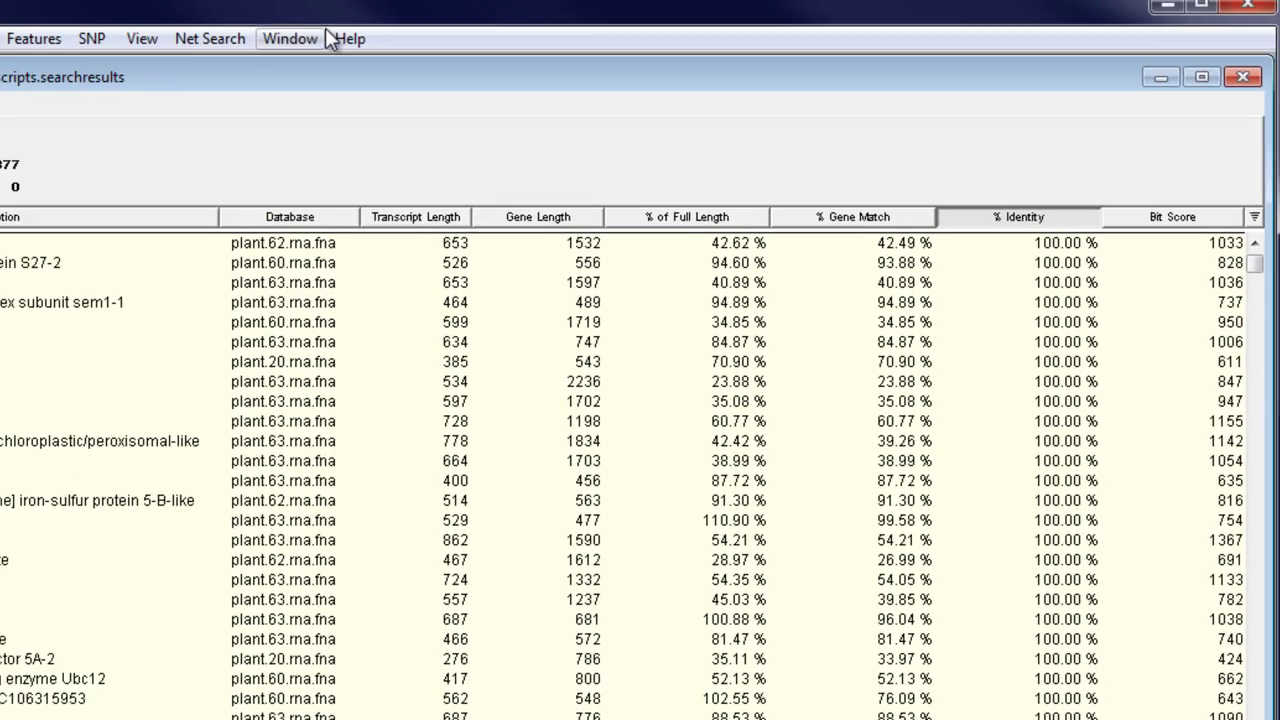
- Read the Transcript Table help topic
click(345, 40)
click(372, 108)
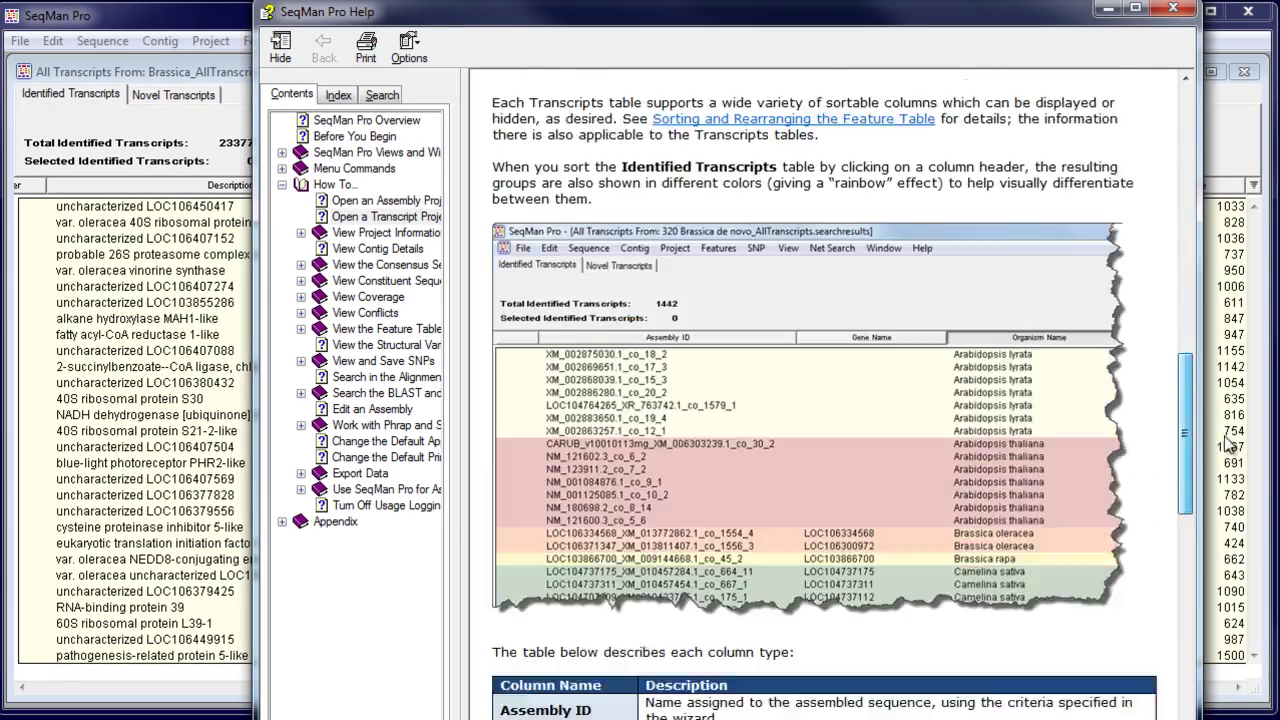
scroll(1232, 462, down, 5)
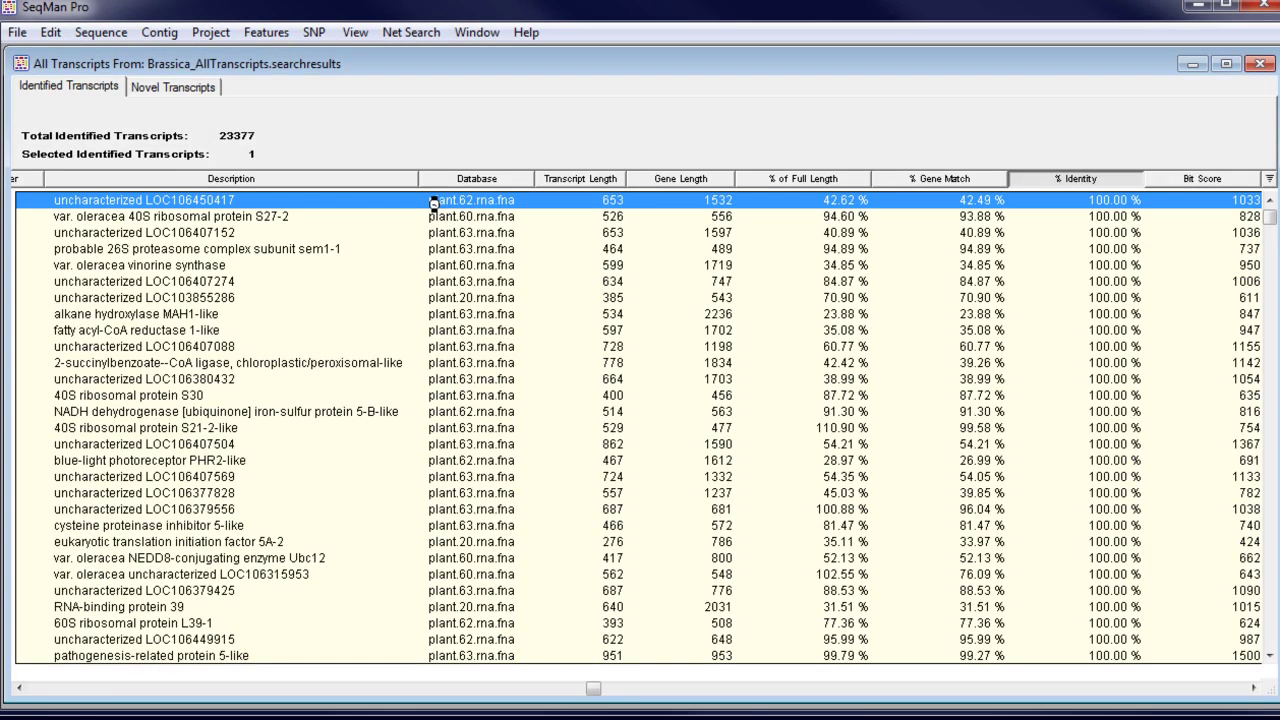
- View transcript LOC106450417's read alignment maximized, then switch it to Strategy View
double_click(434, 203)
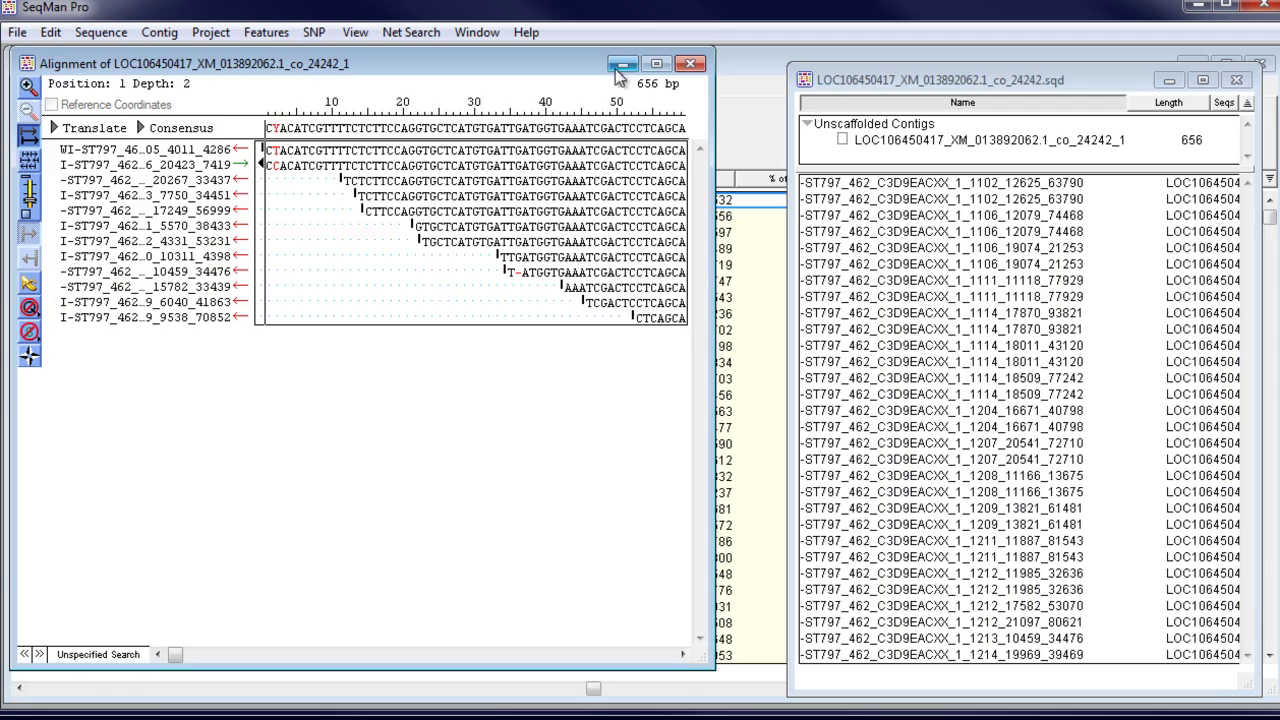
click(652, 66)
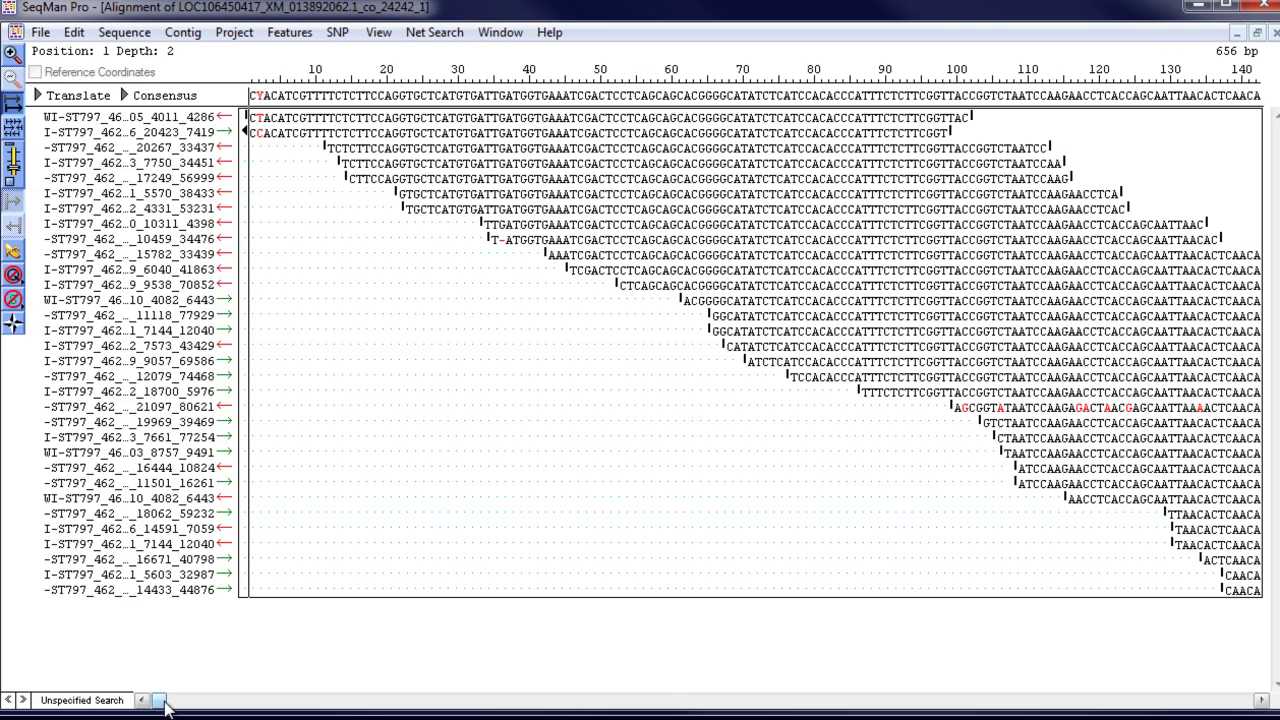
drag(165, 705, 318, 705)
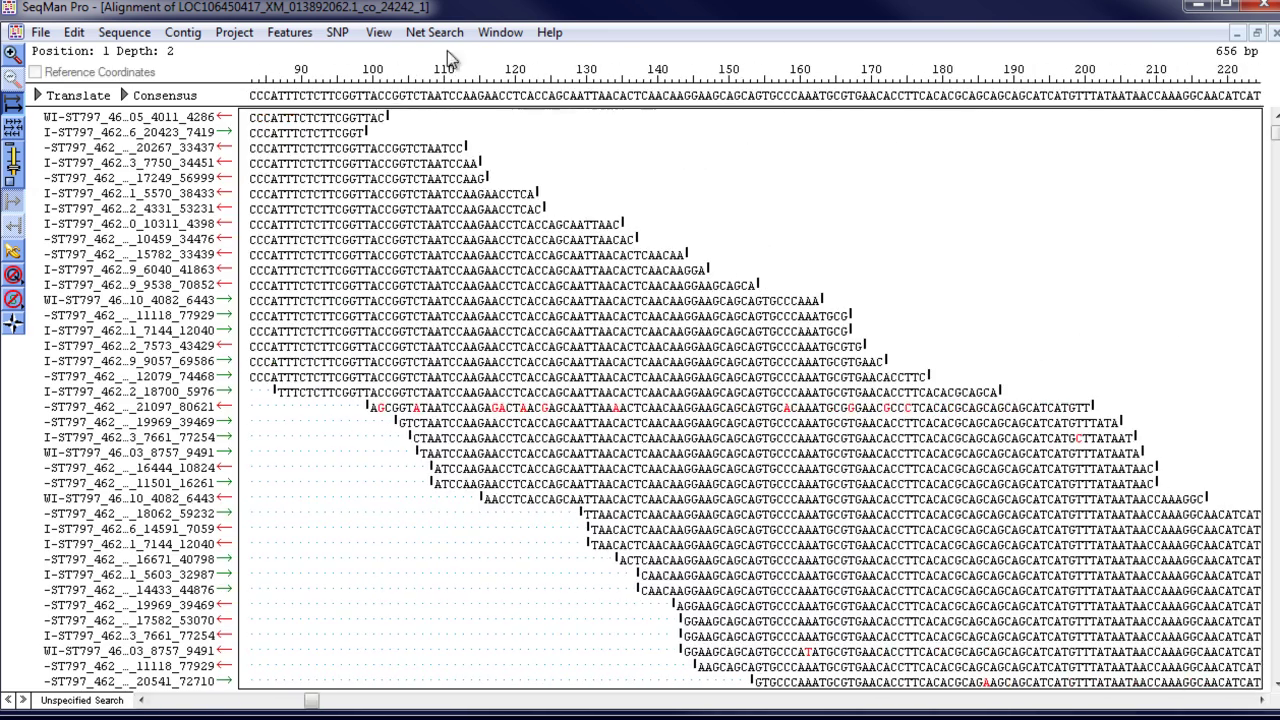
click(183, 32)
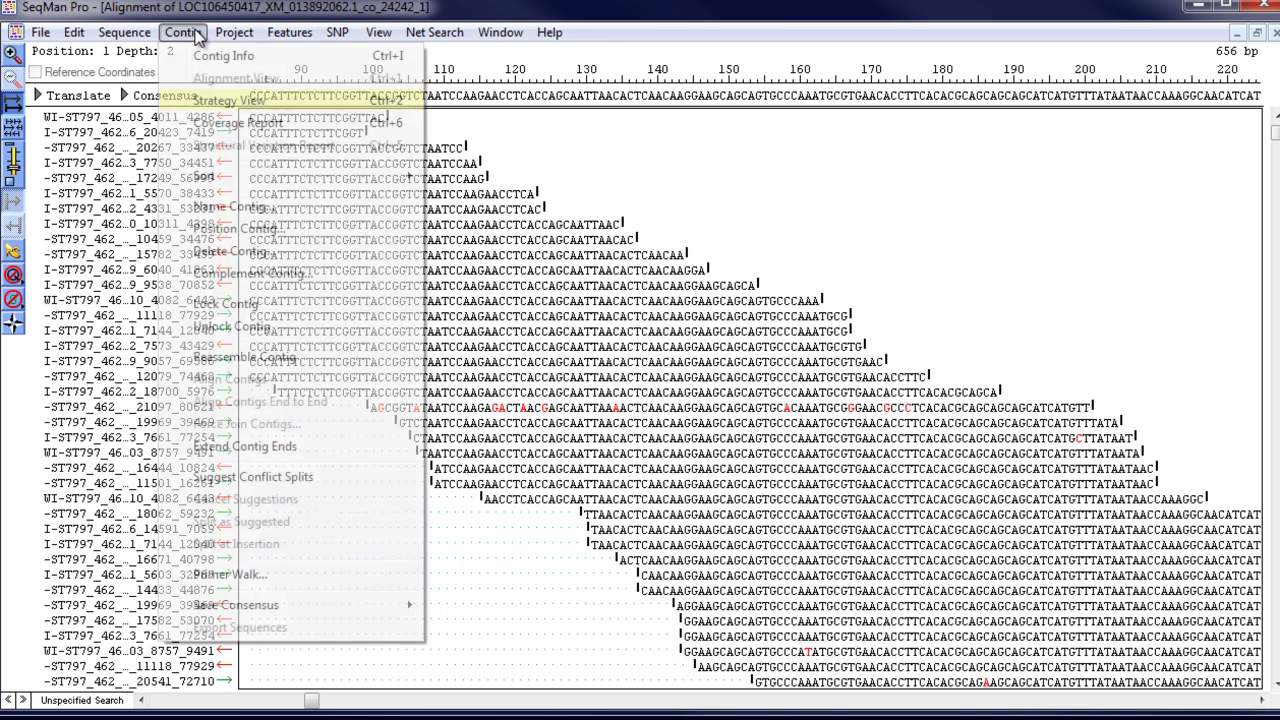
click(228, 101)
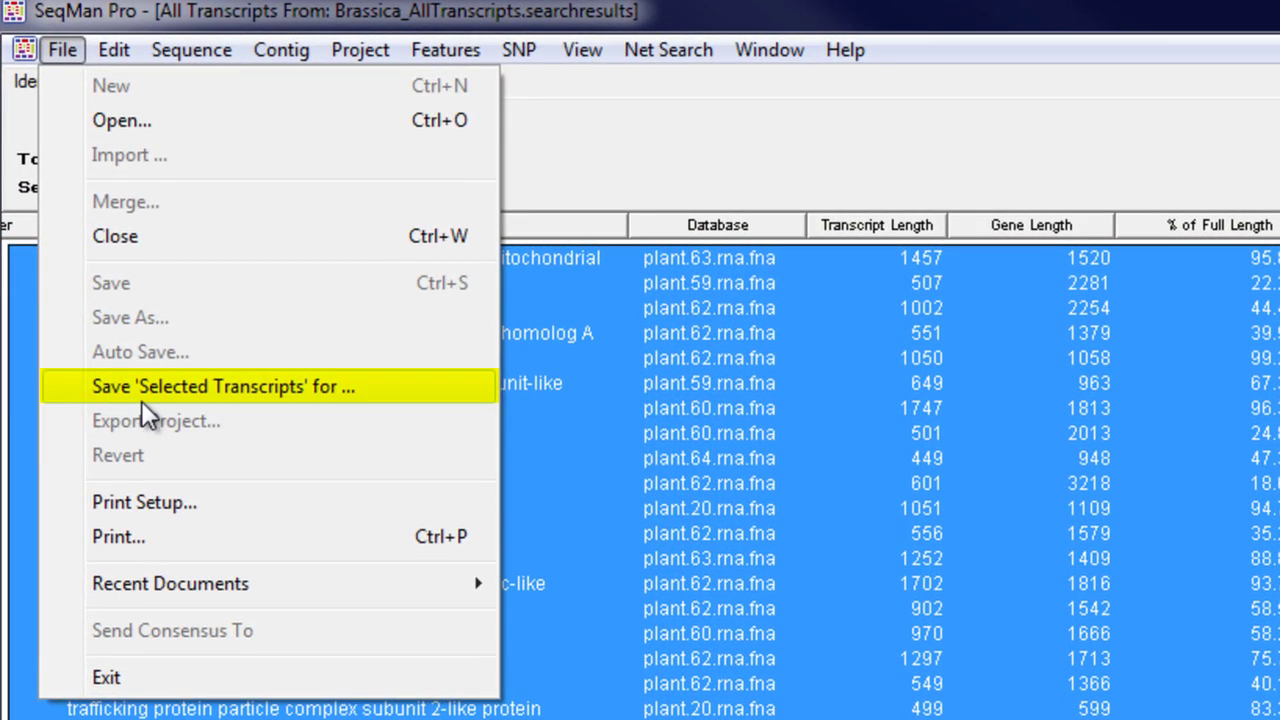
- Save the 11600 selected transcripts as 98PercentIndentity_IdentifiedTranscripts.fas, adapted from the 90Percent file name
click(141, 400)
click(128, 273)
click(189, 511)
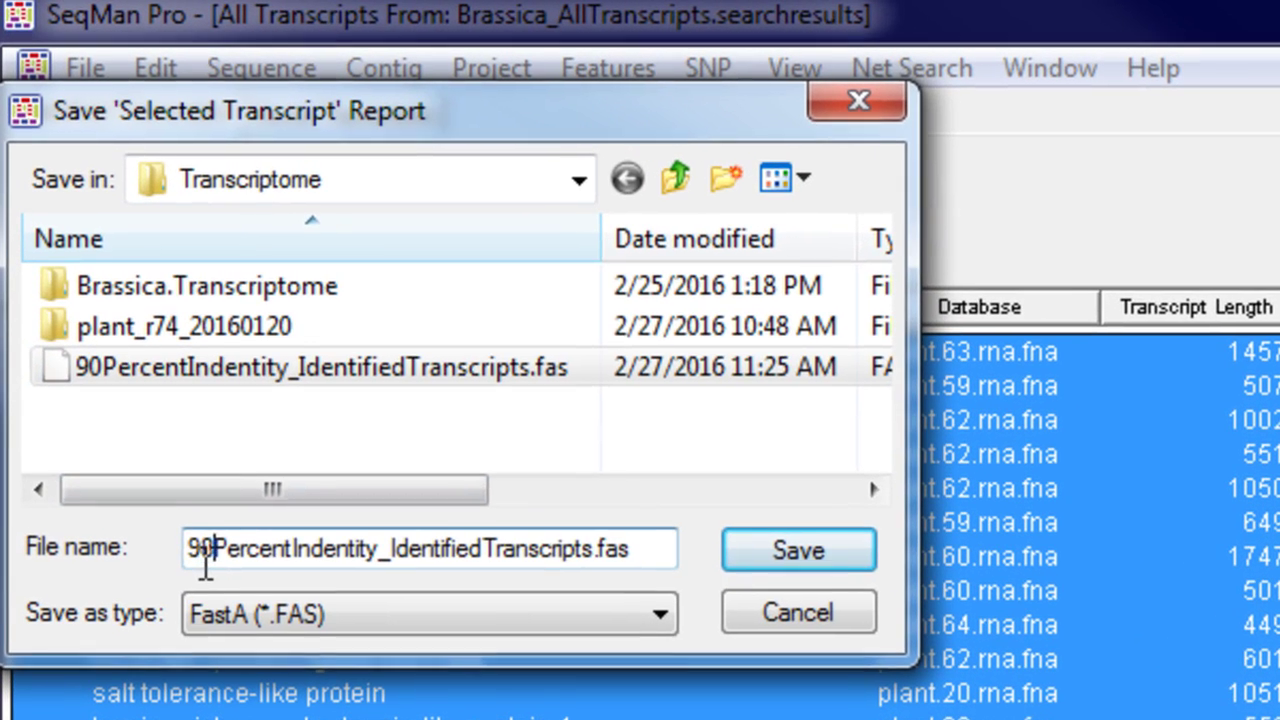
key(Delete)
text(8)
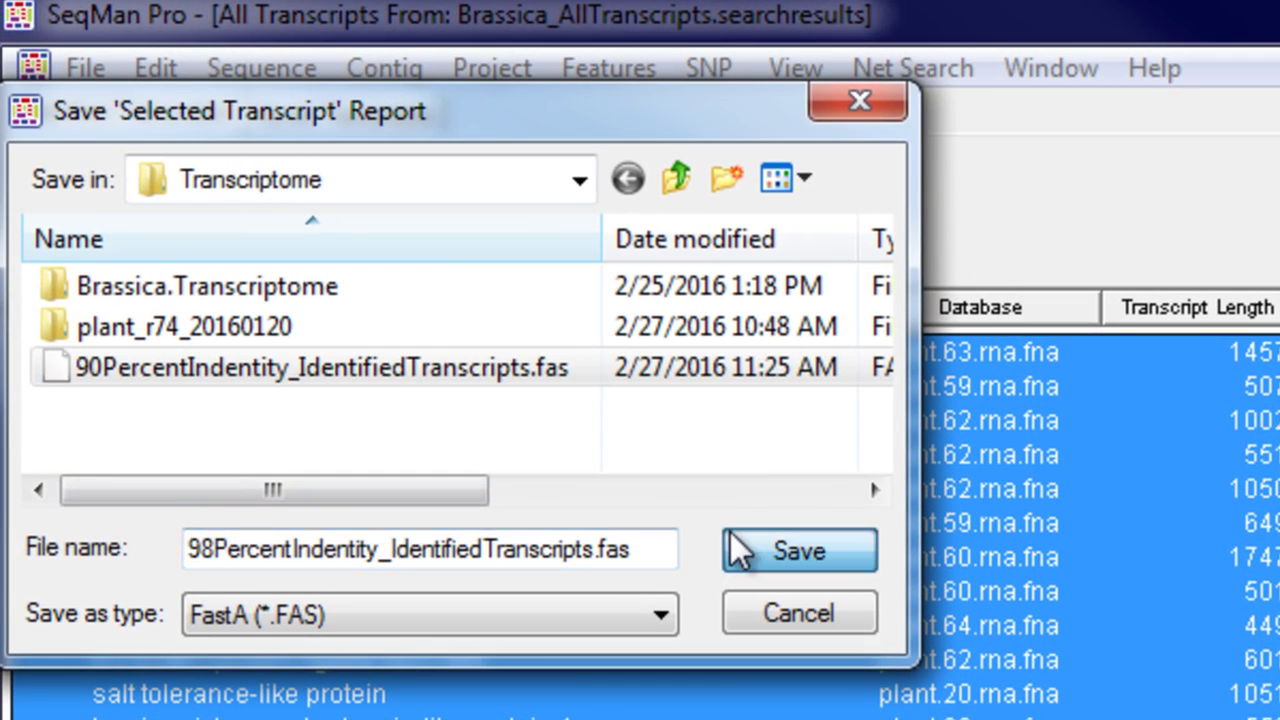
click(740, 550)
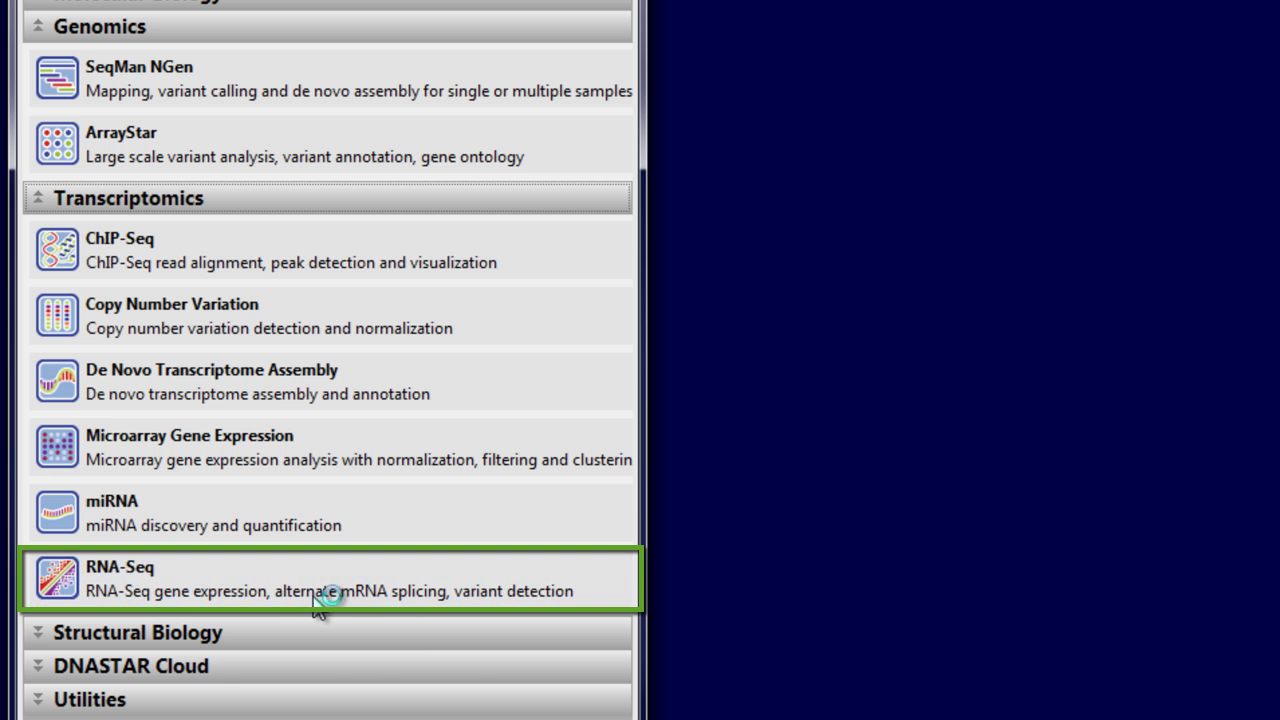
- Start a templated Transcriptome/RNA-Seq assembly in SeqMan NGen
click(313, 597)
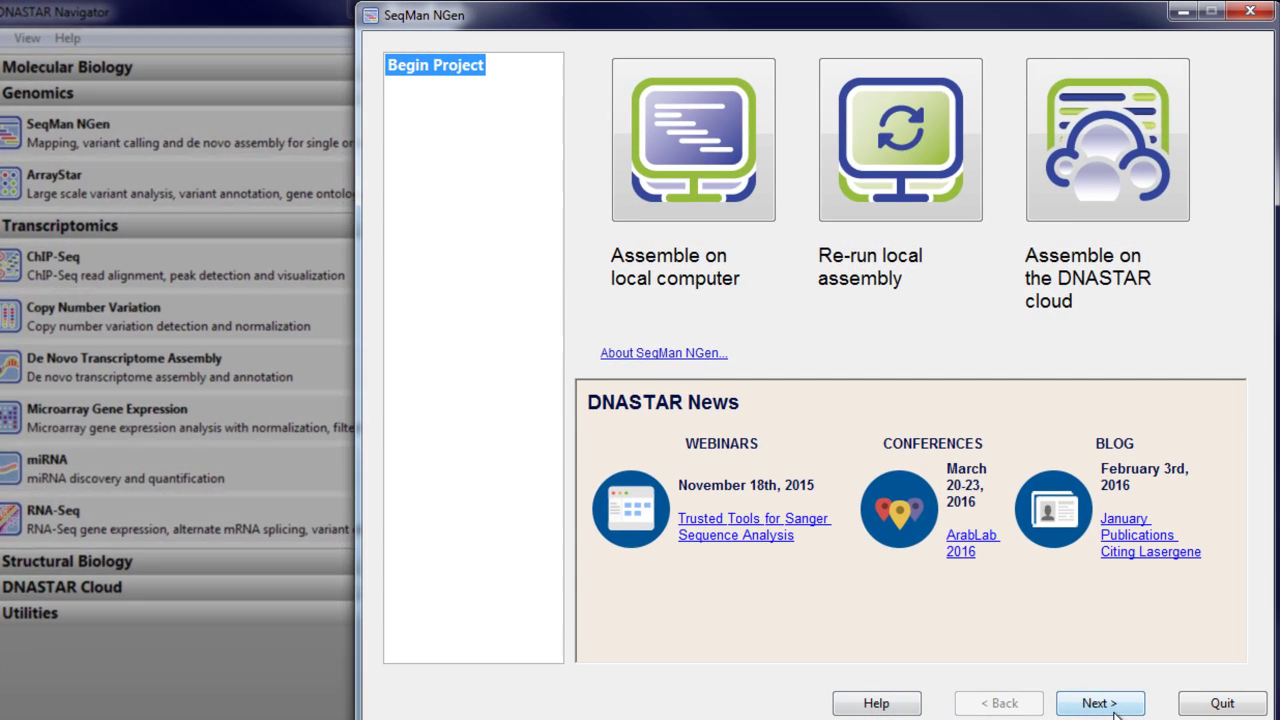
click(1100, 703)
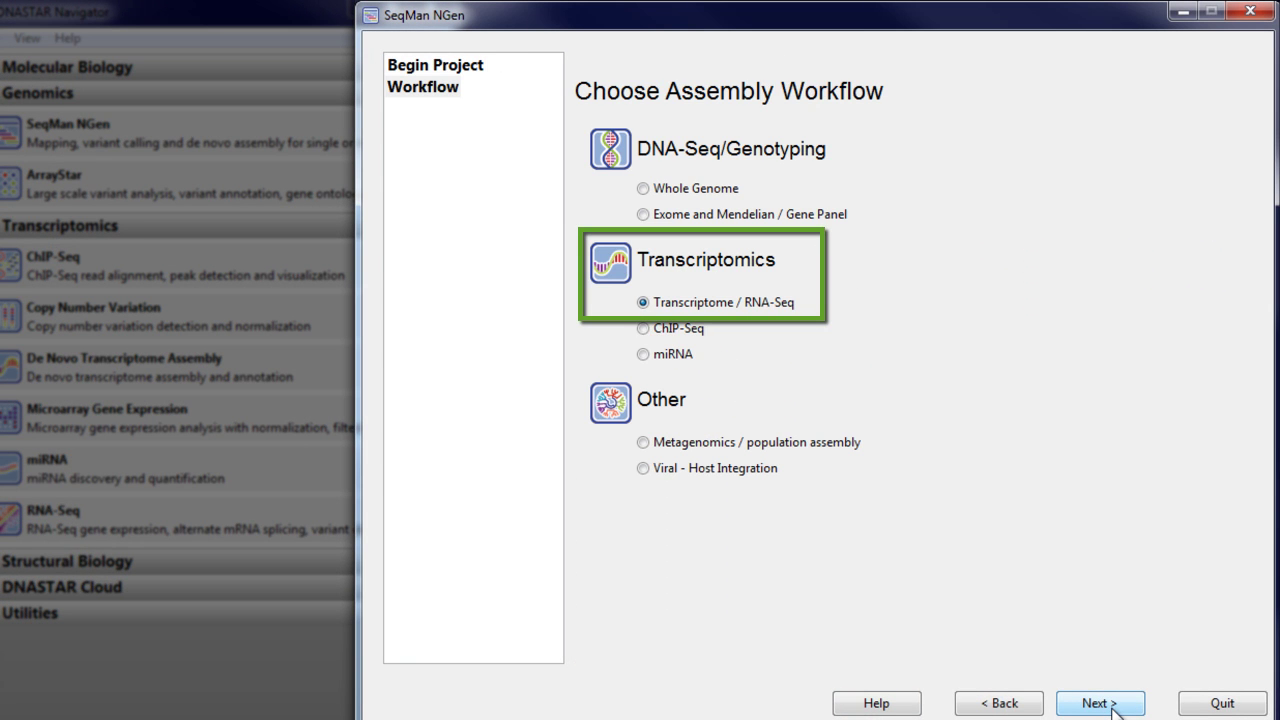
click(1108, 705)
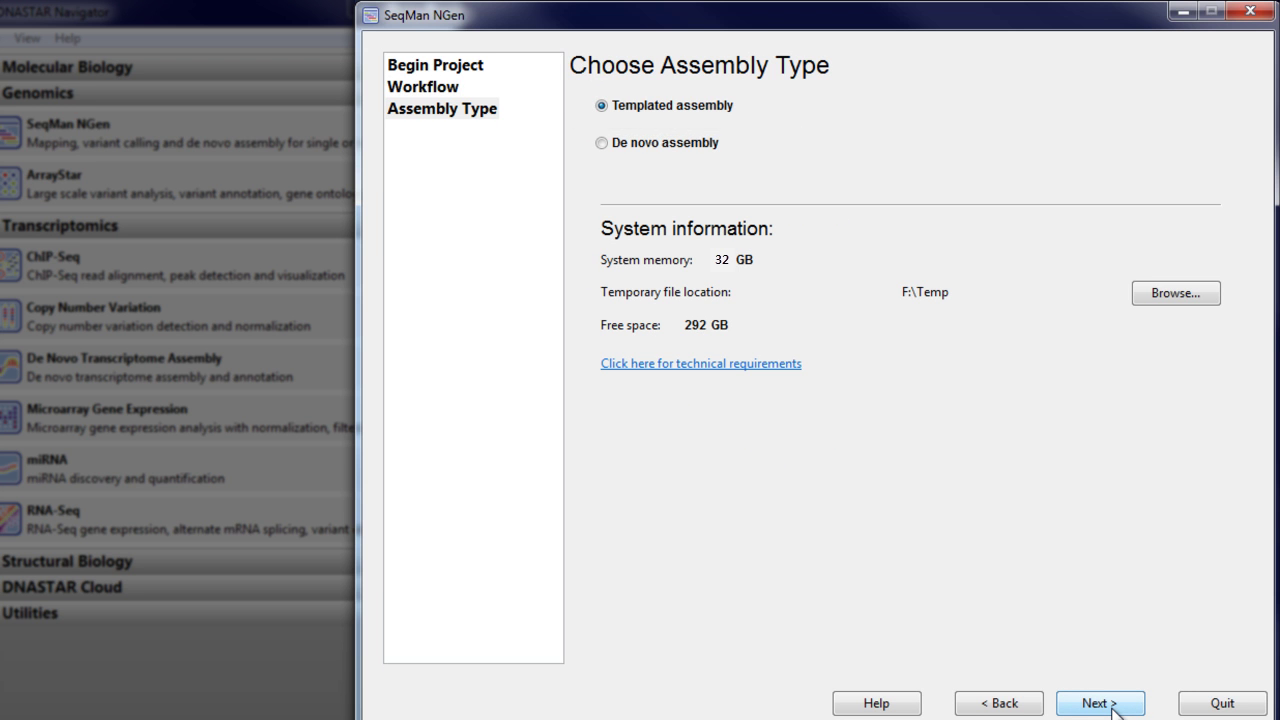
click(1110, 705)
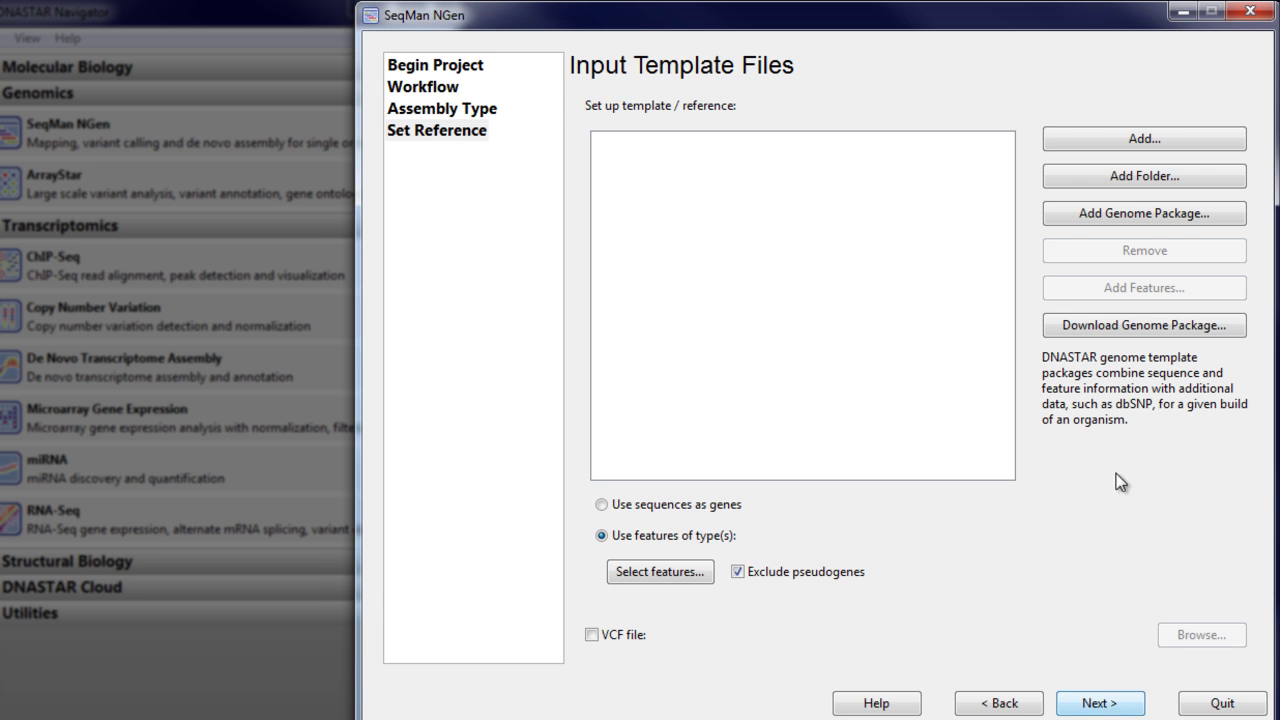
- Use the F:\Data\Transcriptome\Brassica.Transcriptome folder as the template instead of a single file
click(1070, 137)
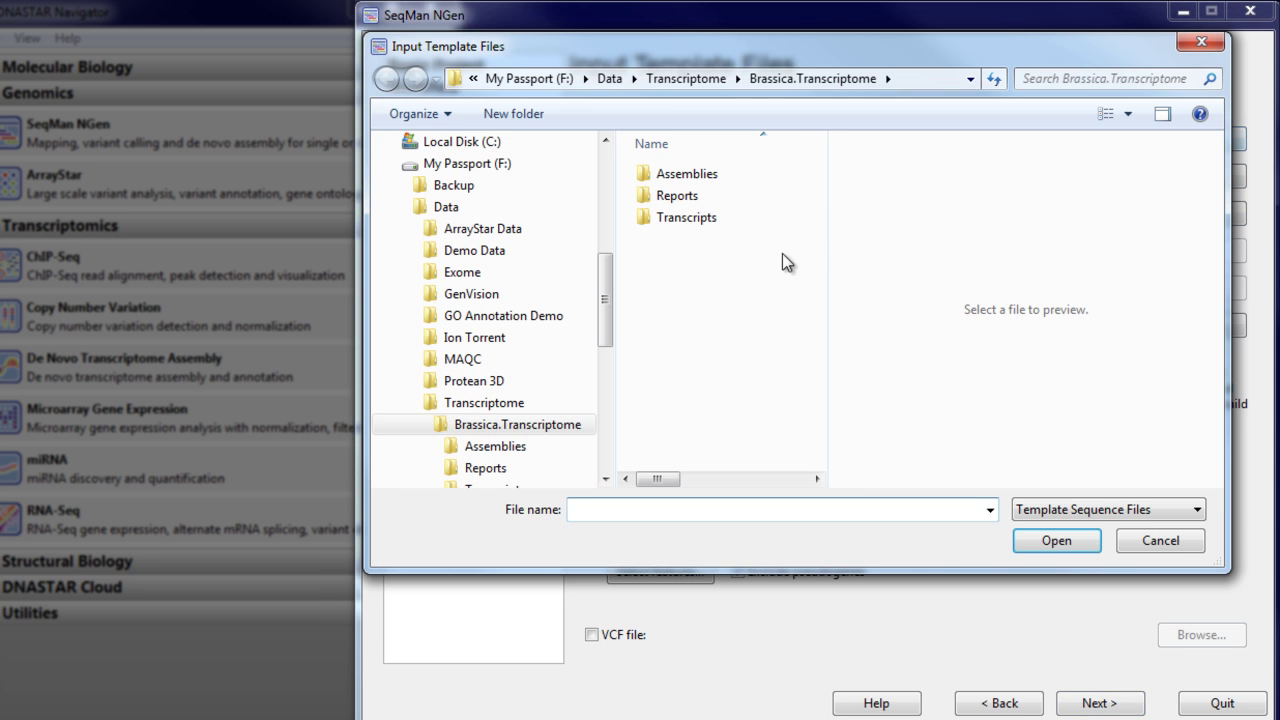
click(692, 78)
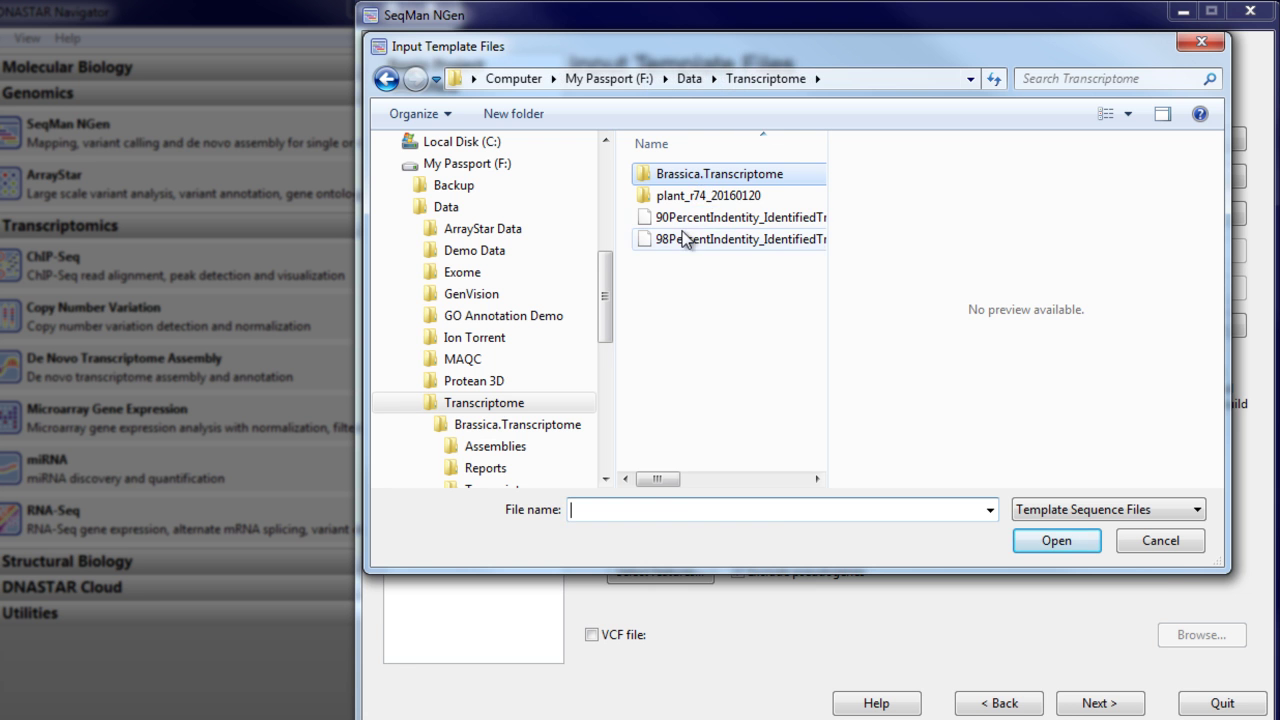
click(684, 238)
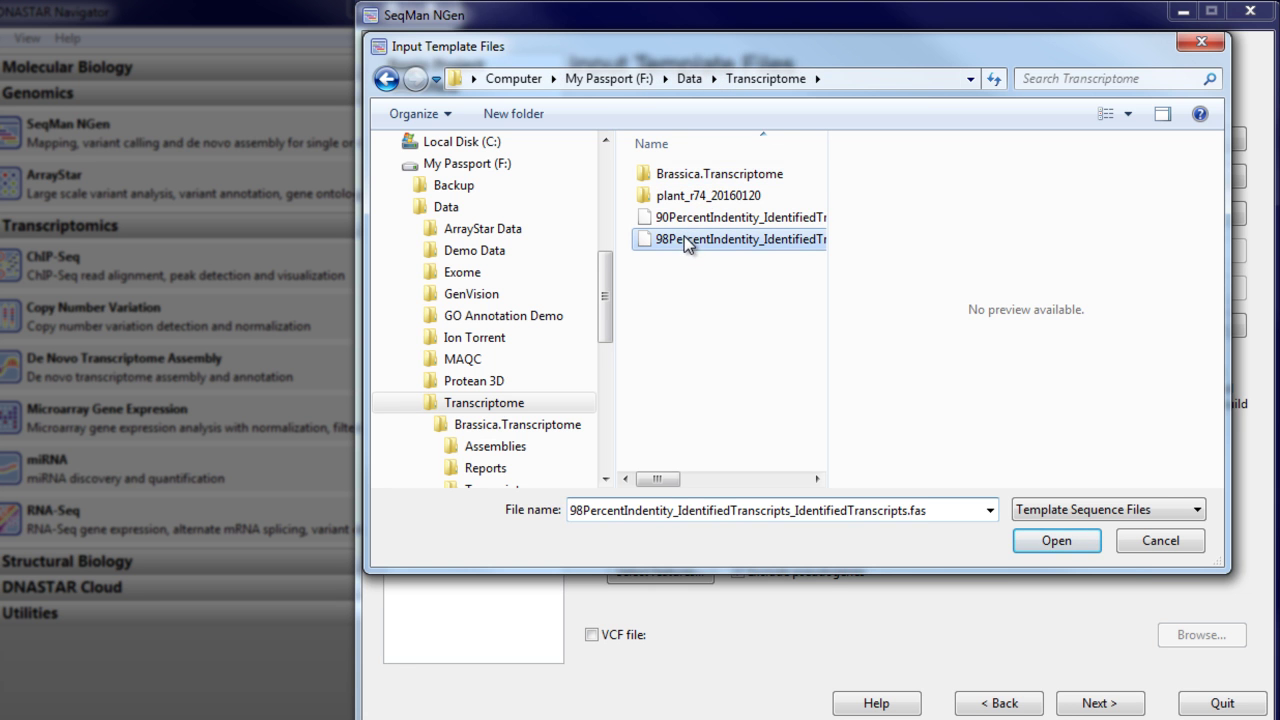
click(1175, 552)
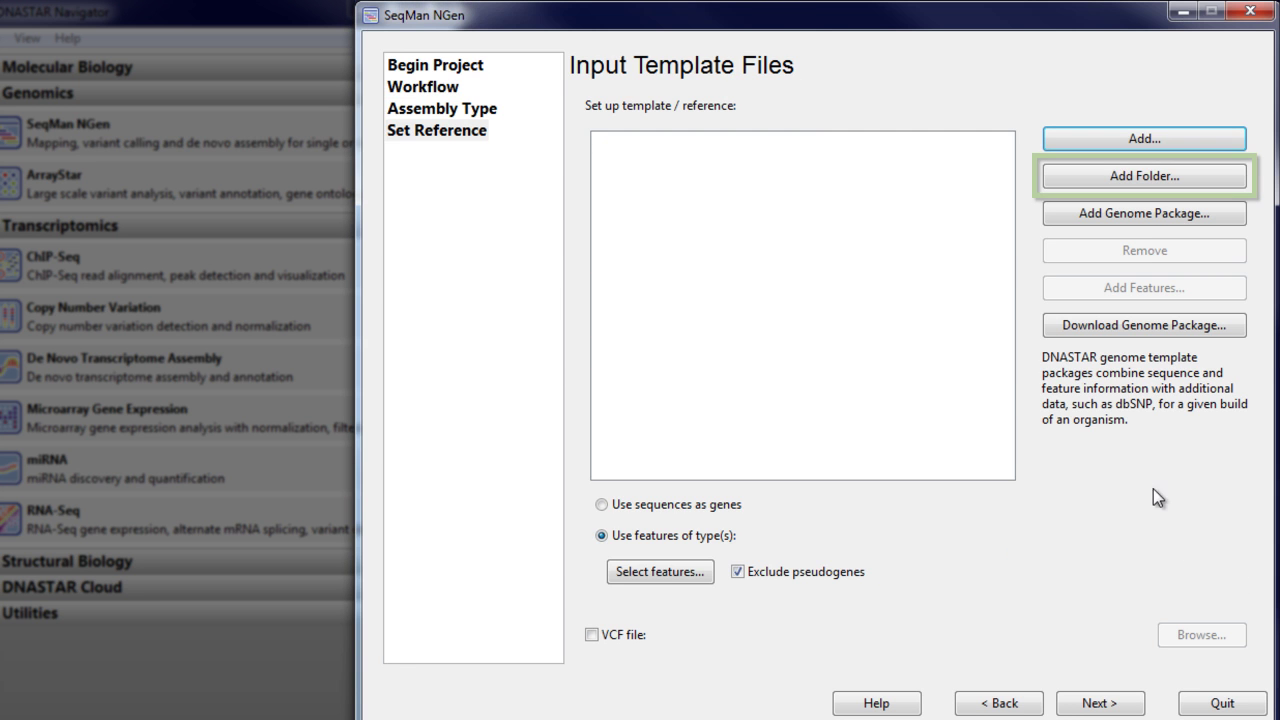
click(1147, 179)
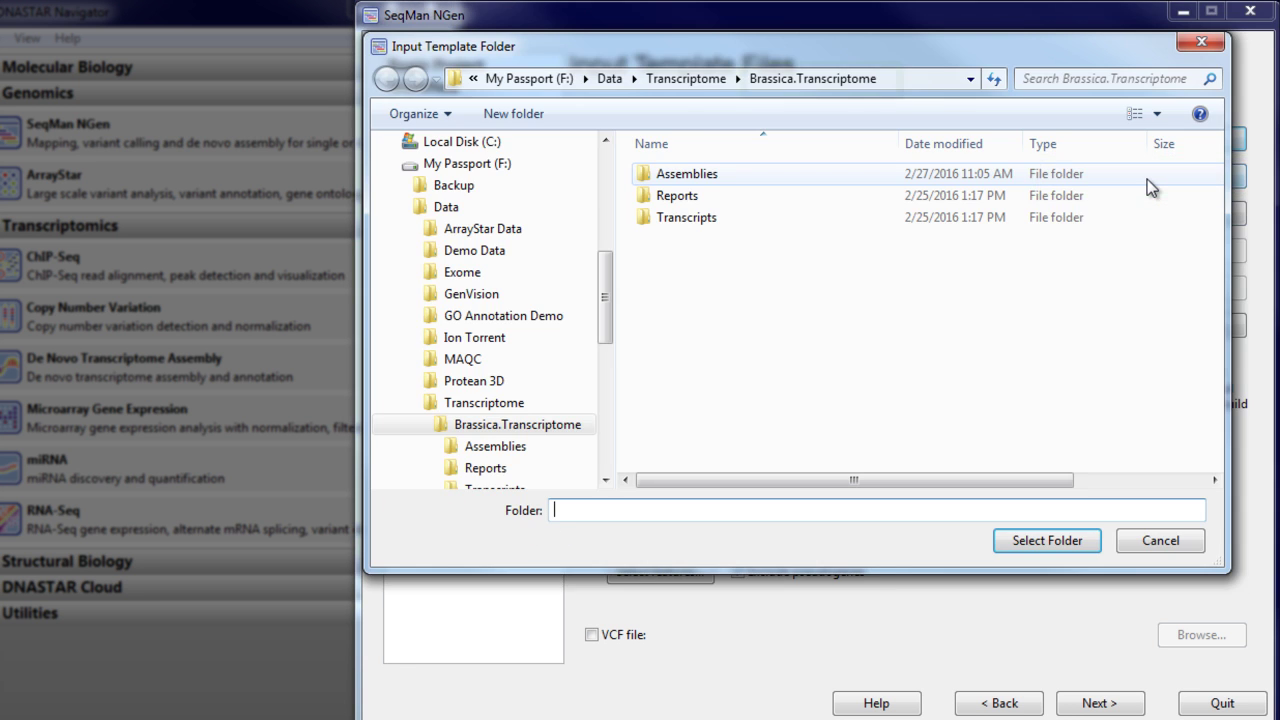
click(1028, 543)
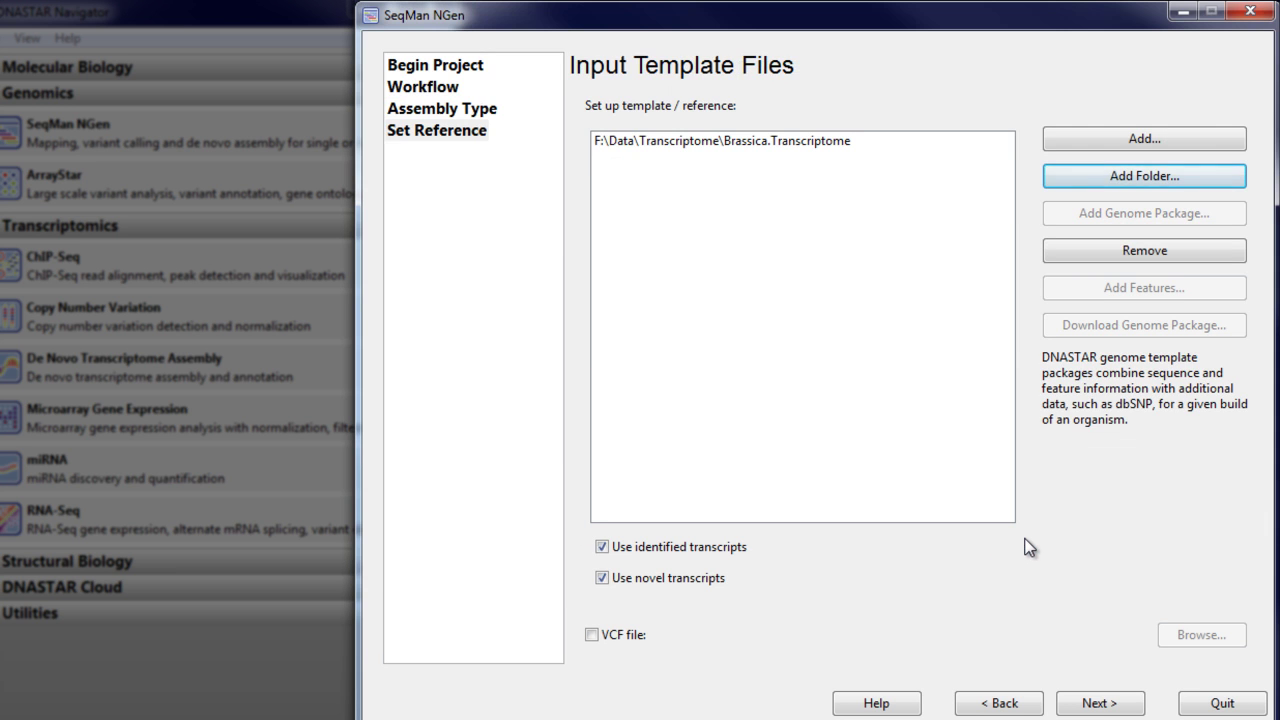